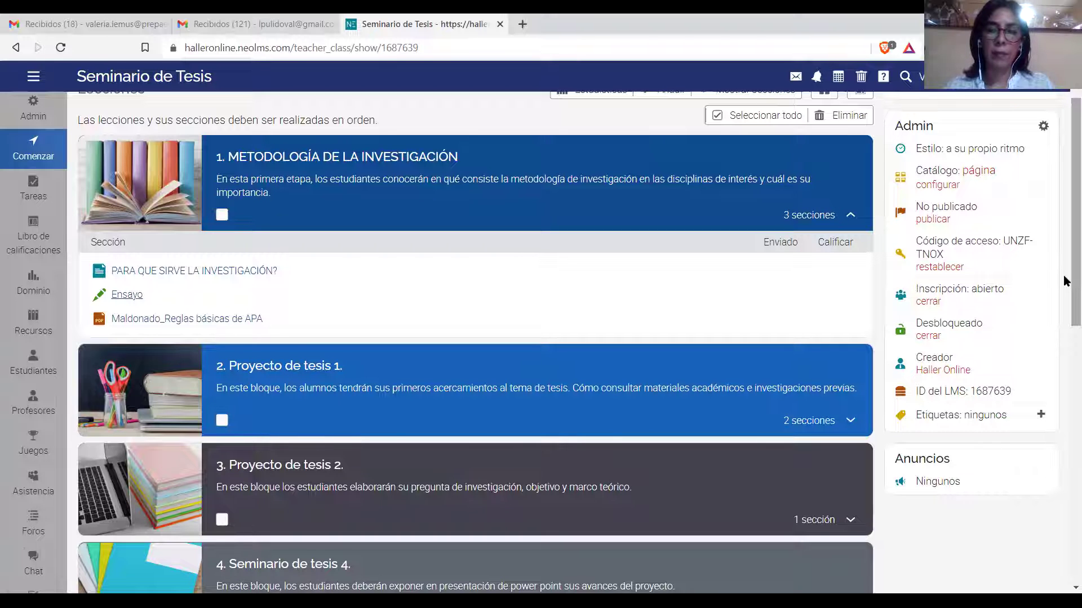
# - Open the Reglas básicas de APA PDF resource from the METODOLOGÍA DE LA INVESTIGACIÓN lesson
pyautogui.scroll(-1, 1065, 279)
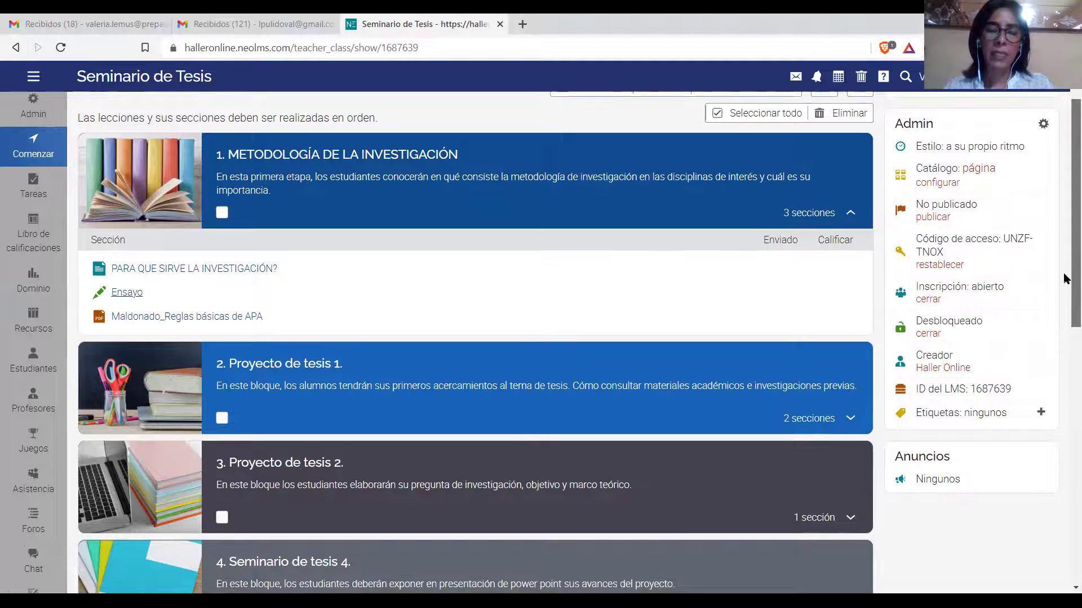
pyautogui.scroll(1, 1064, 279)
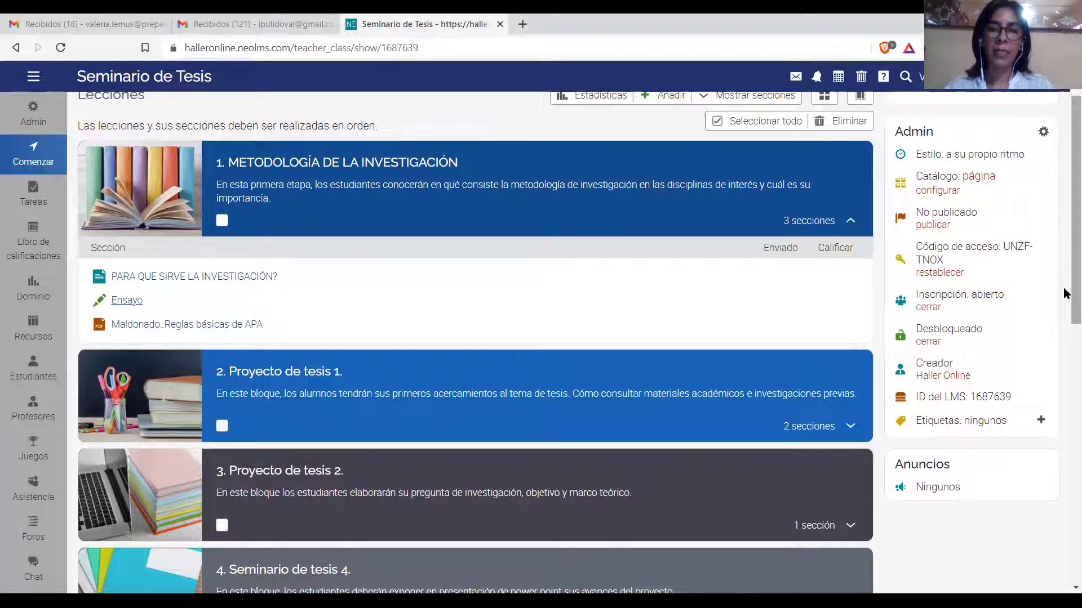
pyautogui.scroll(-1, 1064, 292)
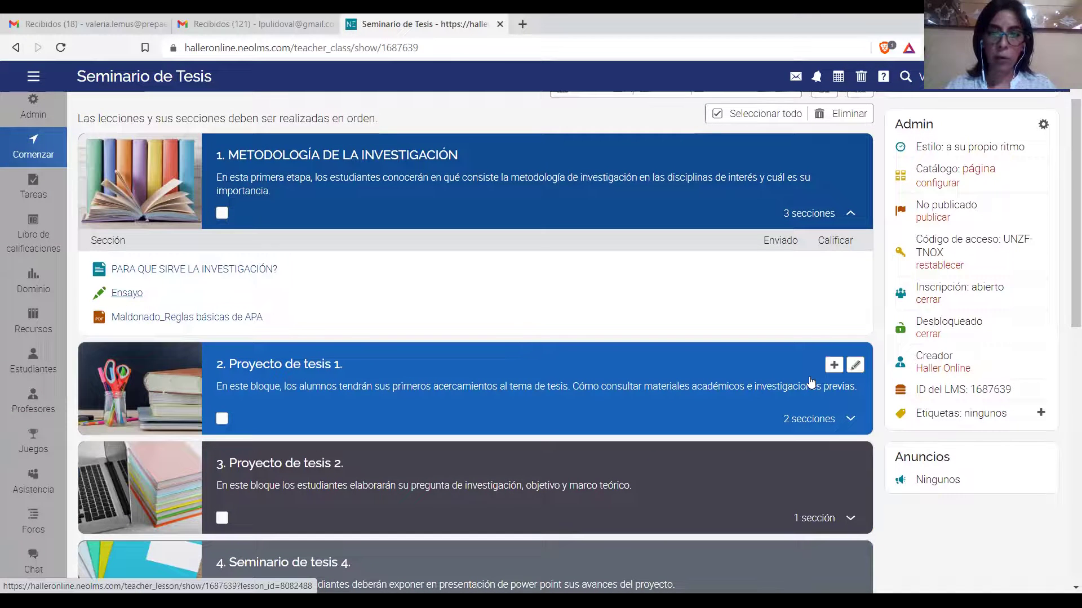
pyautogui.click(599, 208)
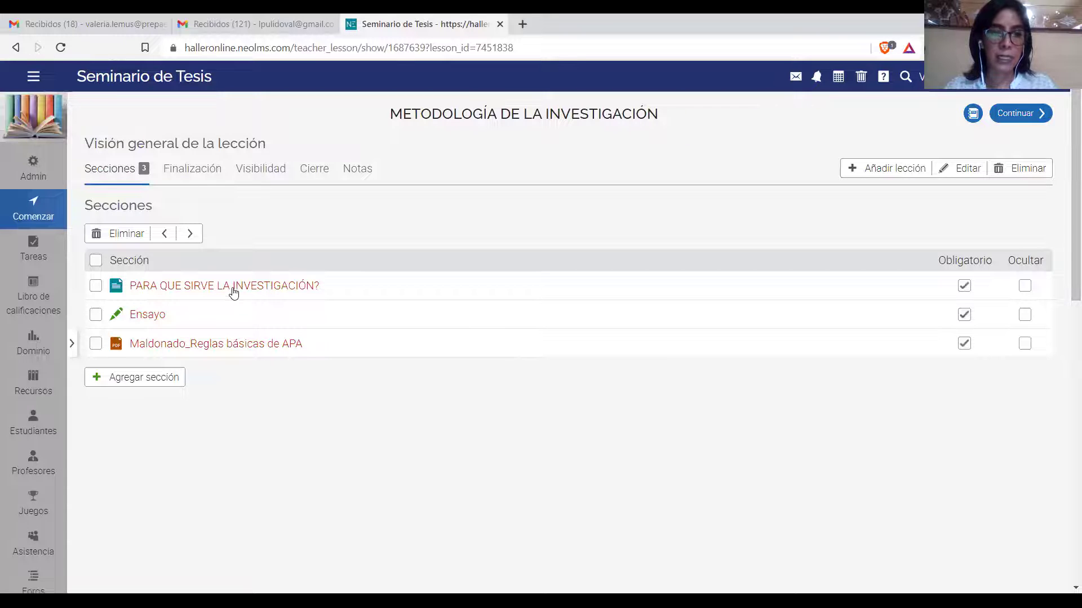
pyautogui.click(223, 353)
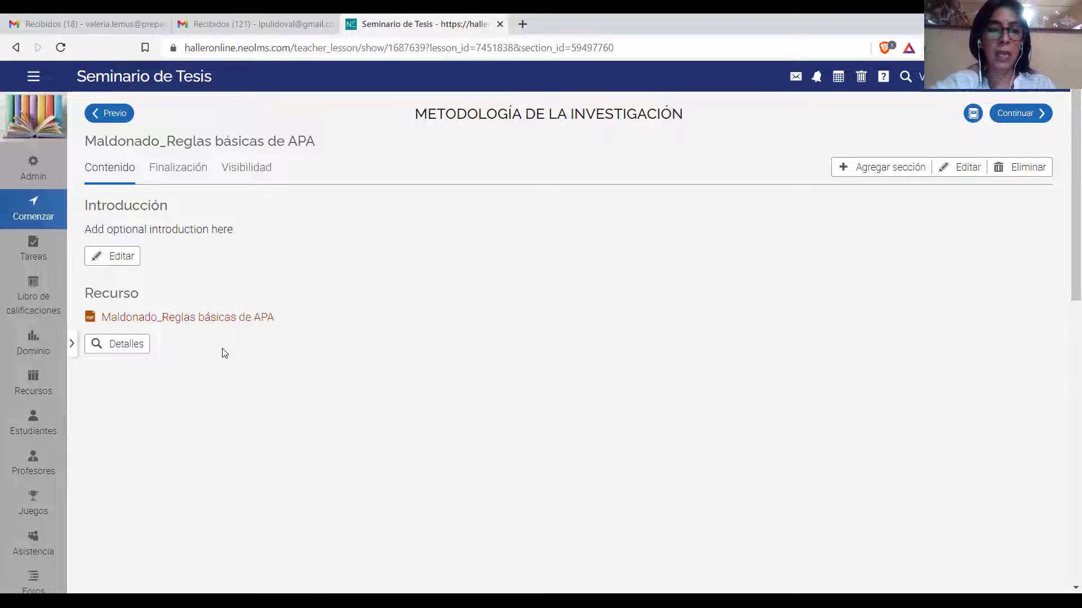
pyautogui.click(218, 318)
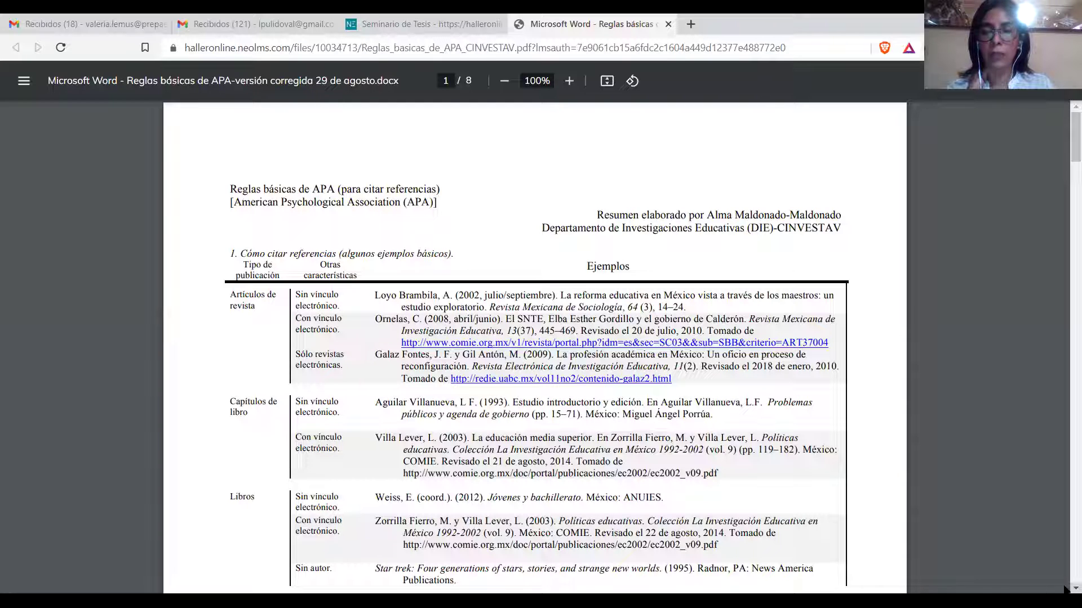
# - Examine the reference citation examples by publication type on the first three pages of the APA guide
pyautogui.scroll(-1, 1064, 588)
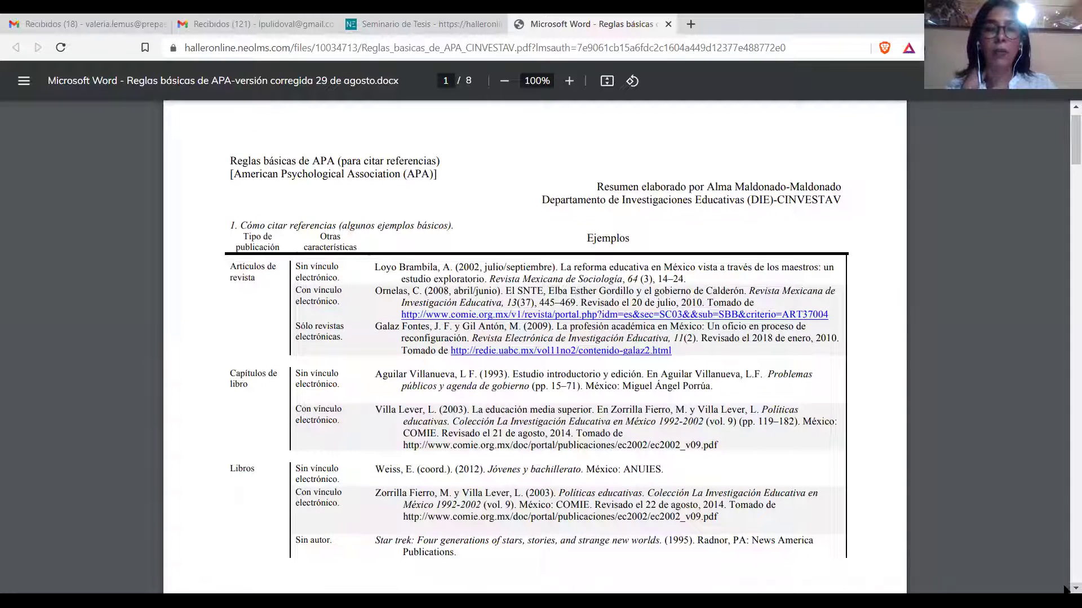
pyautogui.scroll(-1, 1064, 588)
pyautogui.scroll(-1, 1064, 588)
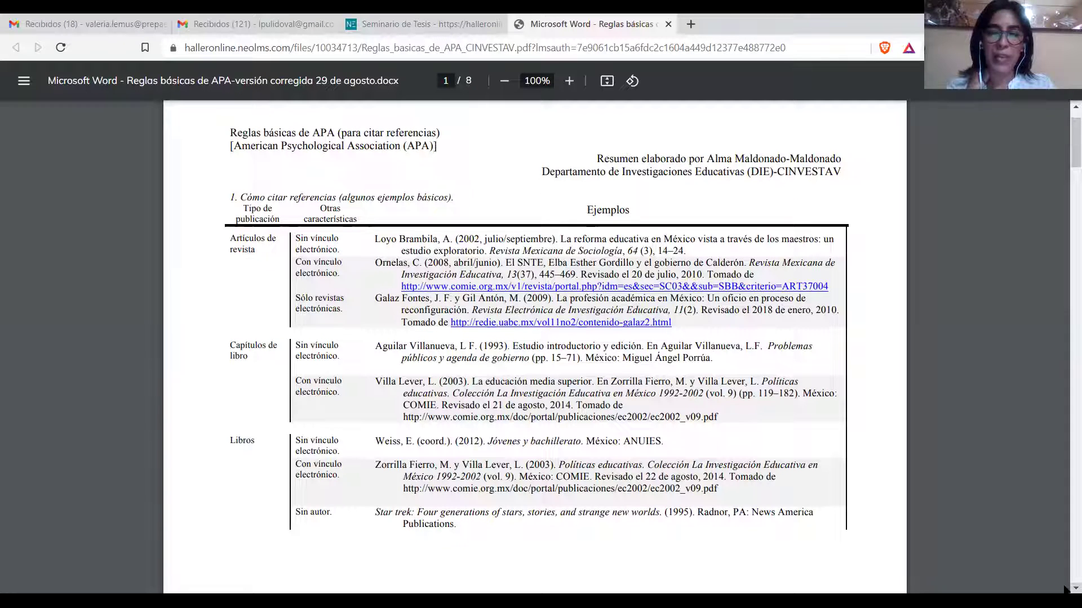
pyautogui.scroll(-1, 1064, 588)
pyautogui.scroll(-1, 1064, 588)
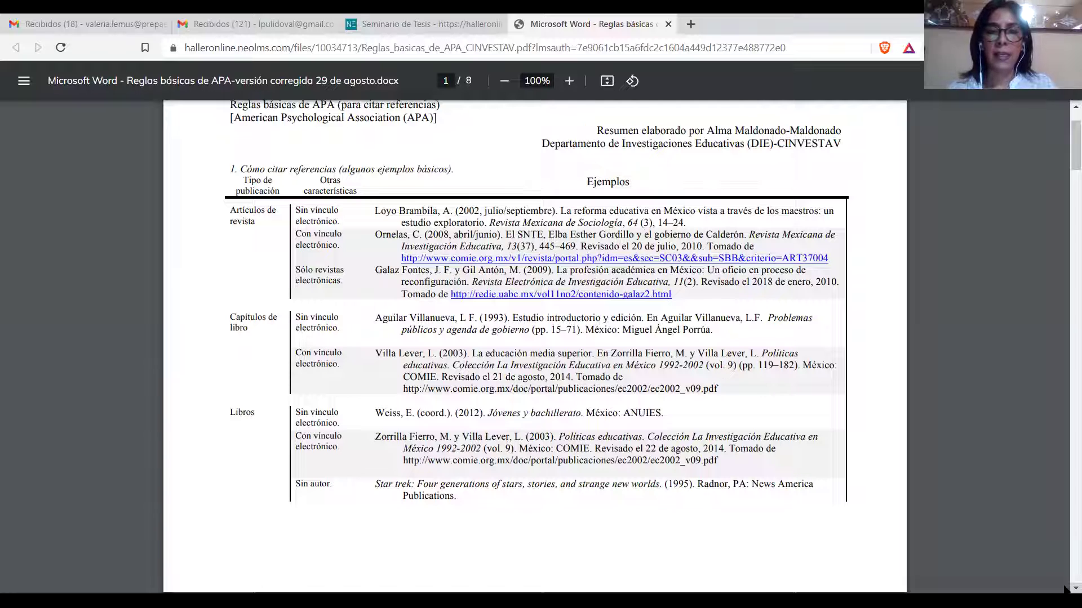
pyautogui.scroll(-1, 1064, 588)
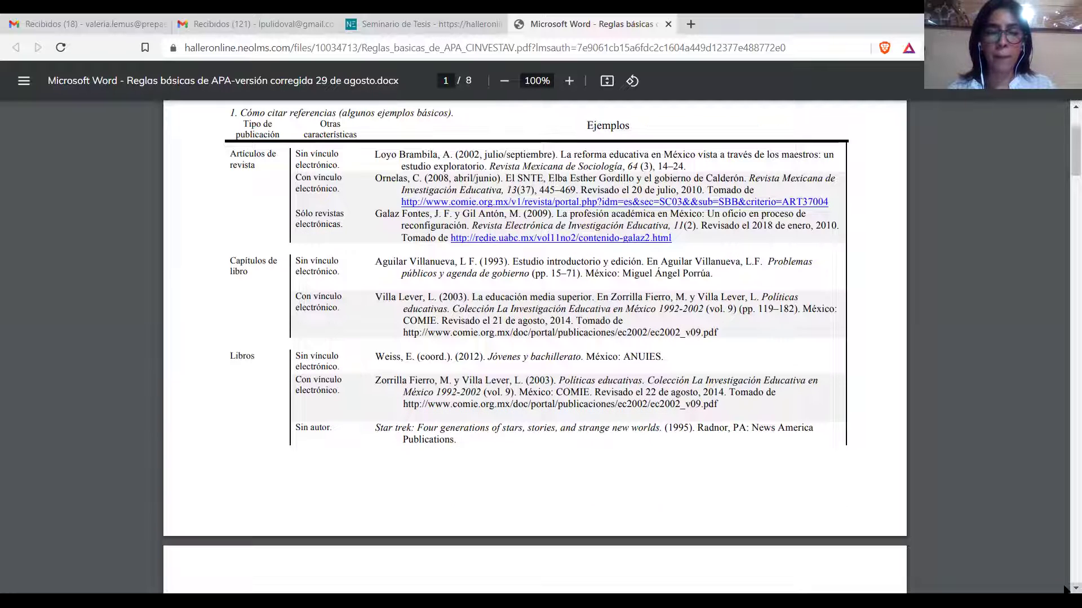
pyautogui.scroll(-1, 1064, 589)
pyautogui.scroll(-1, 1065, 590)
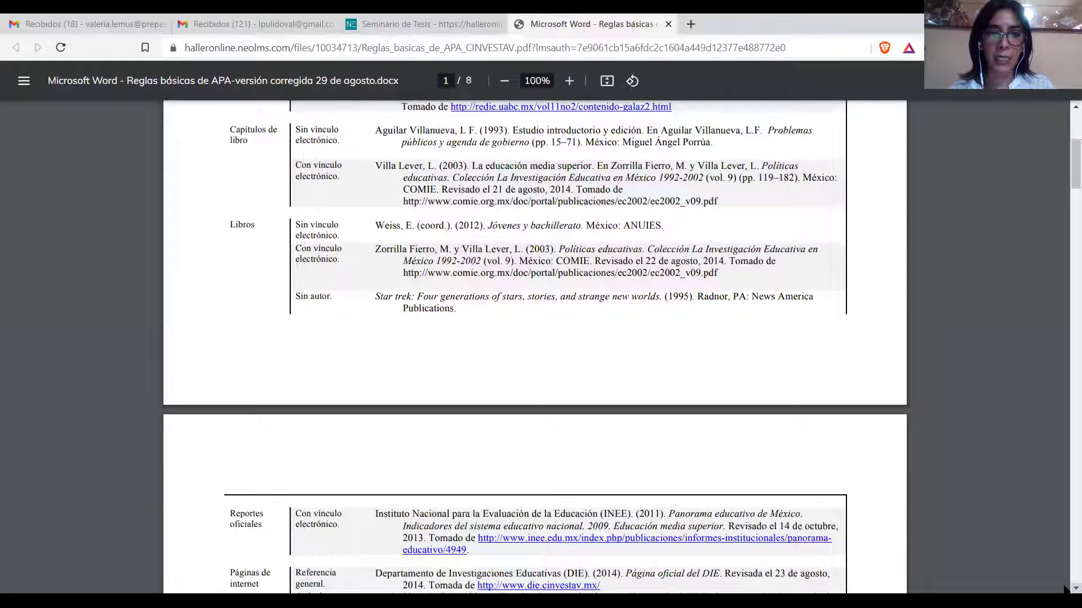
pyautogui.scroll(-1, 1064, 589)
pyautogui.scroll(-3, 1065, 589)
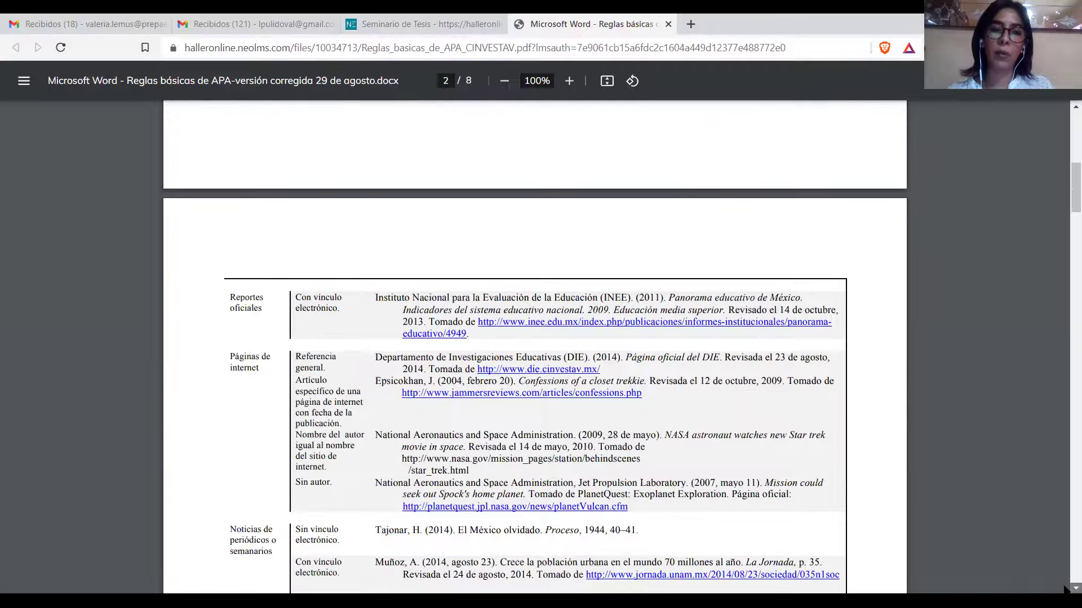
pyautogui.scroll(-2, 1064, 589)
pyautogui.scroll(-3, 1065, 589)
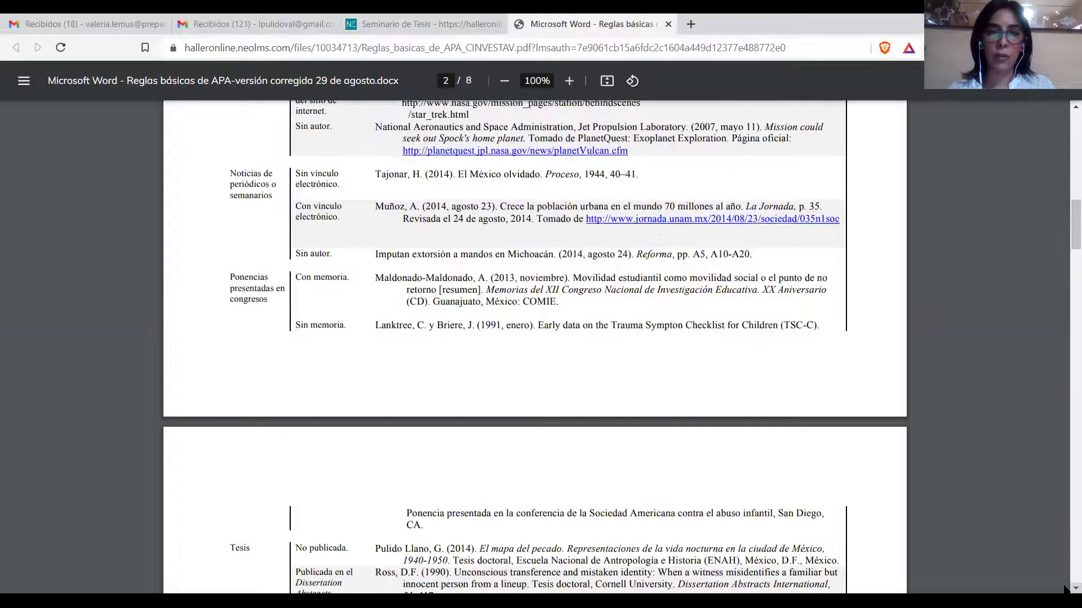
pyautogui.scroll(-1, 1065, 589)
pyautogui.scroll(-1, 1065, 590)
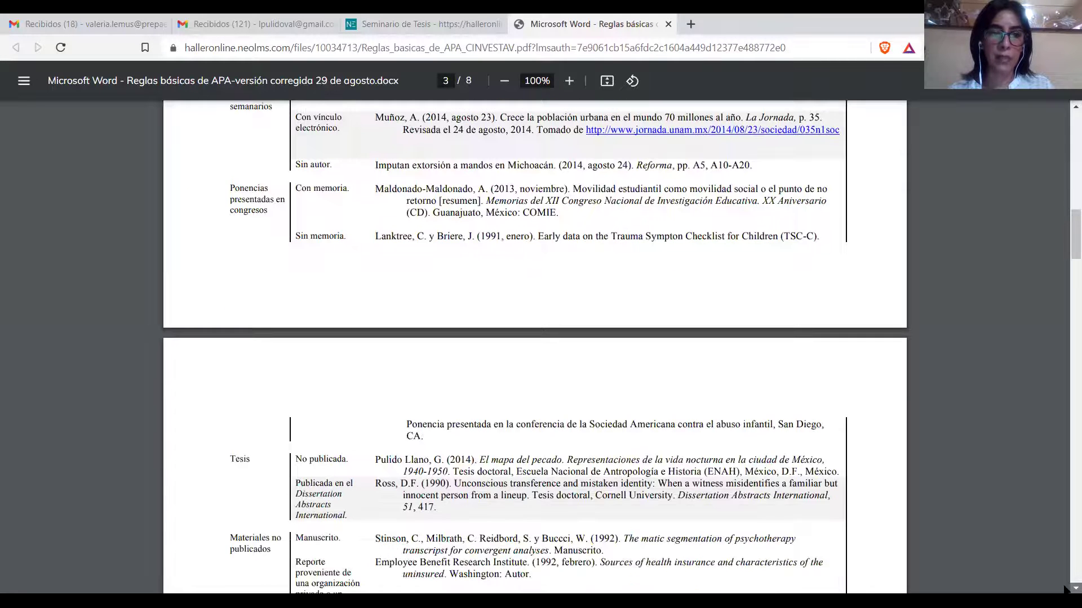
pyautogui.scroll(-3, 1064, 589)
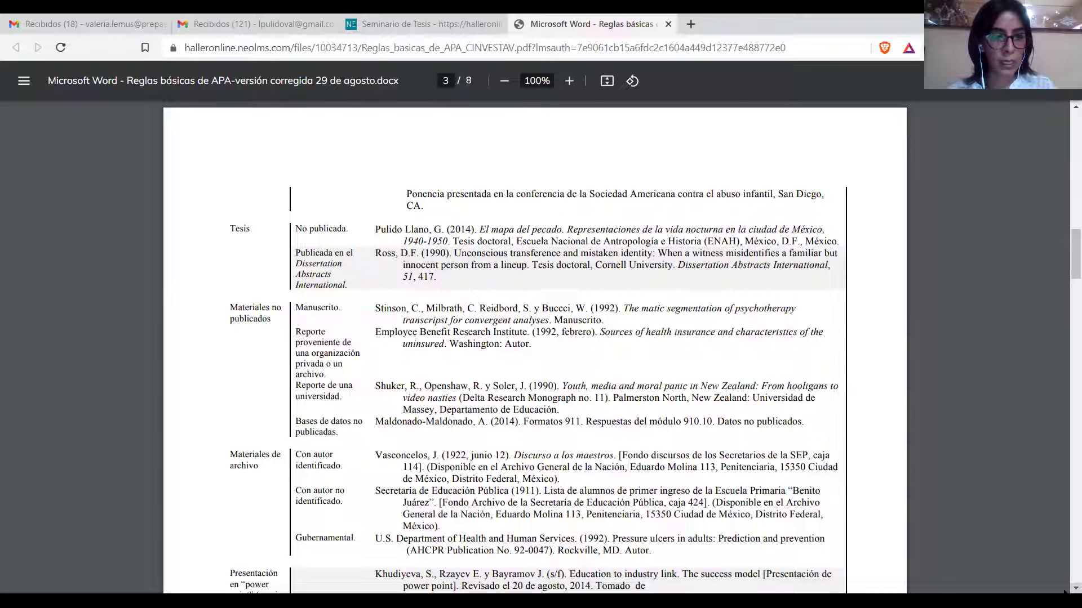
pyautogui.scroll(-2, 1065, 592)
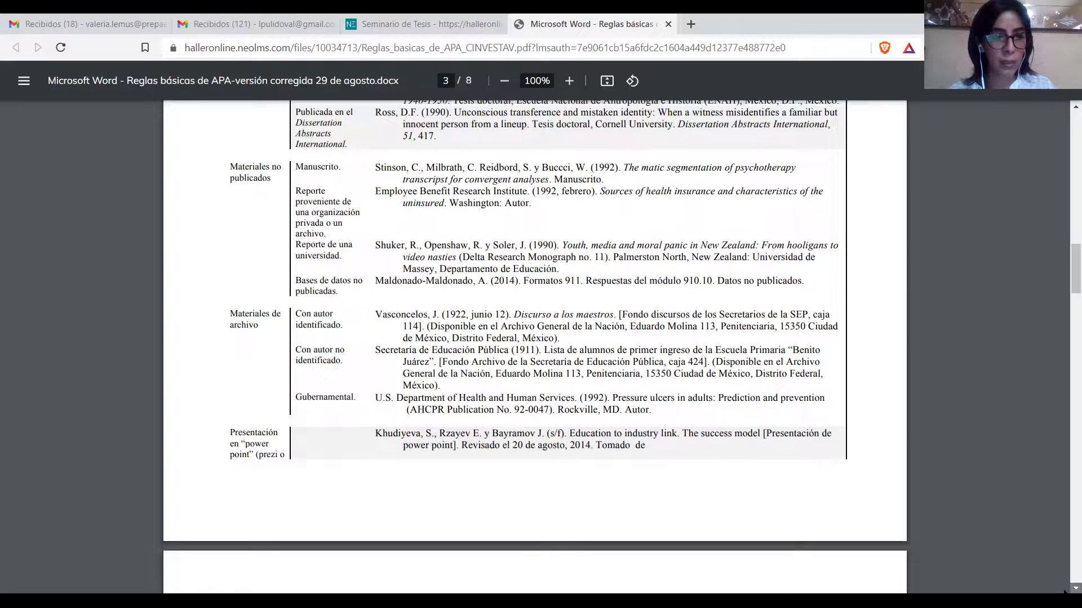
# - Highlight the PowerPoint presentation and Facebook entries in the publication type column of the reference table
pyautogui.scroll(-3, 1065, 591)
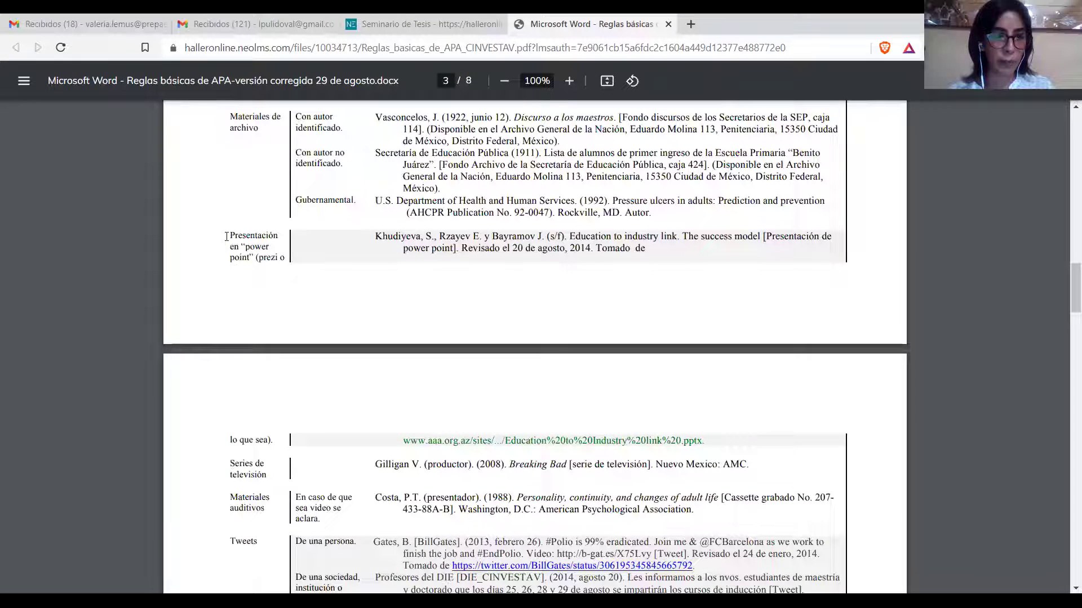
pyautogui.moveTo(227, 236); pyautogui.dragTo(278, 258)
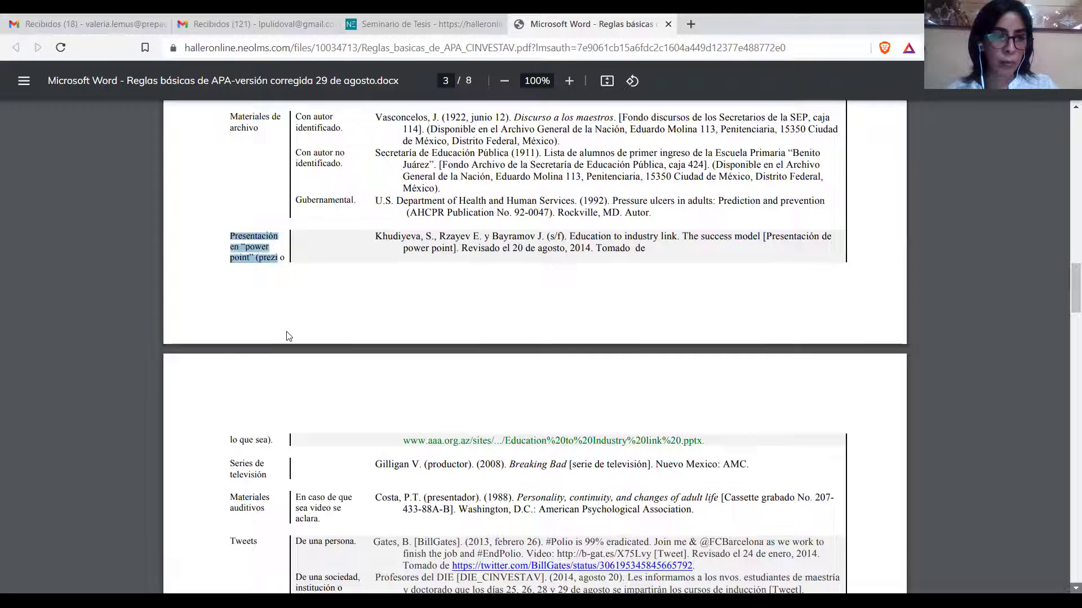
pyautogui.scroll(-5, 229, 232)
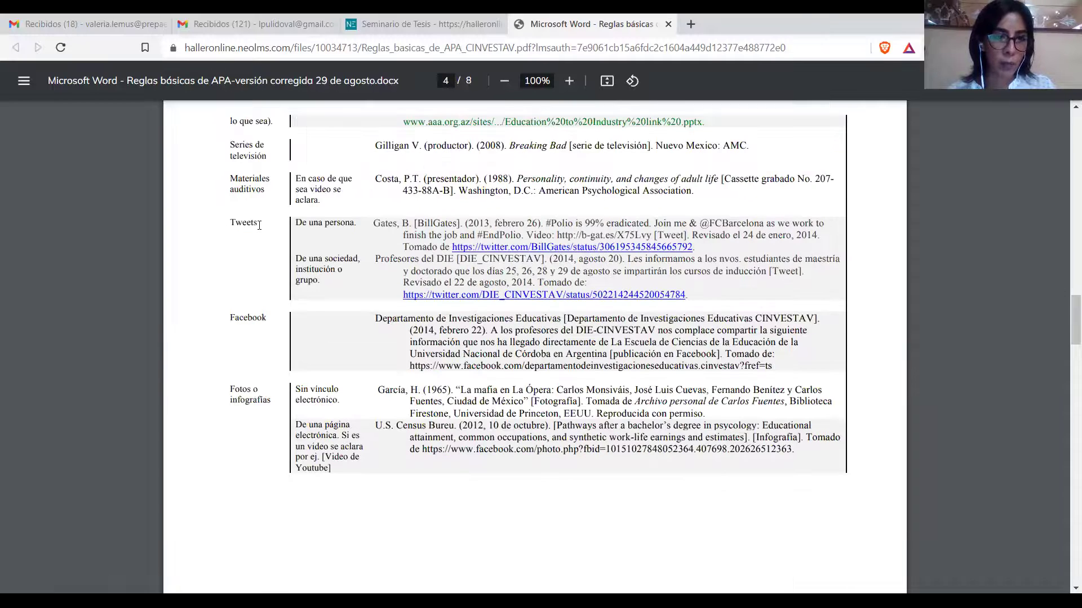
pyautogui.doubleClick(261, 322)
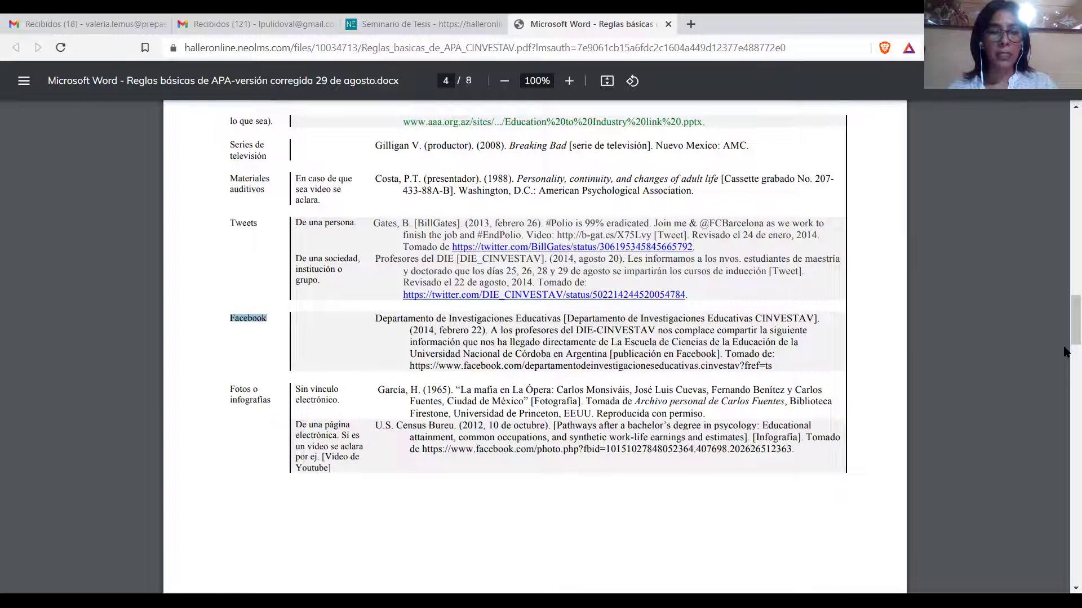
# - Examine the section on citing references in the text, including its quotation and electronic citation examples
pyautogui.scroll(-3, 1065, 367)
pyautogui.scroll(-3, 1064, 381)
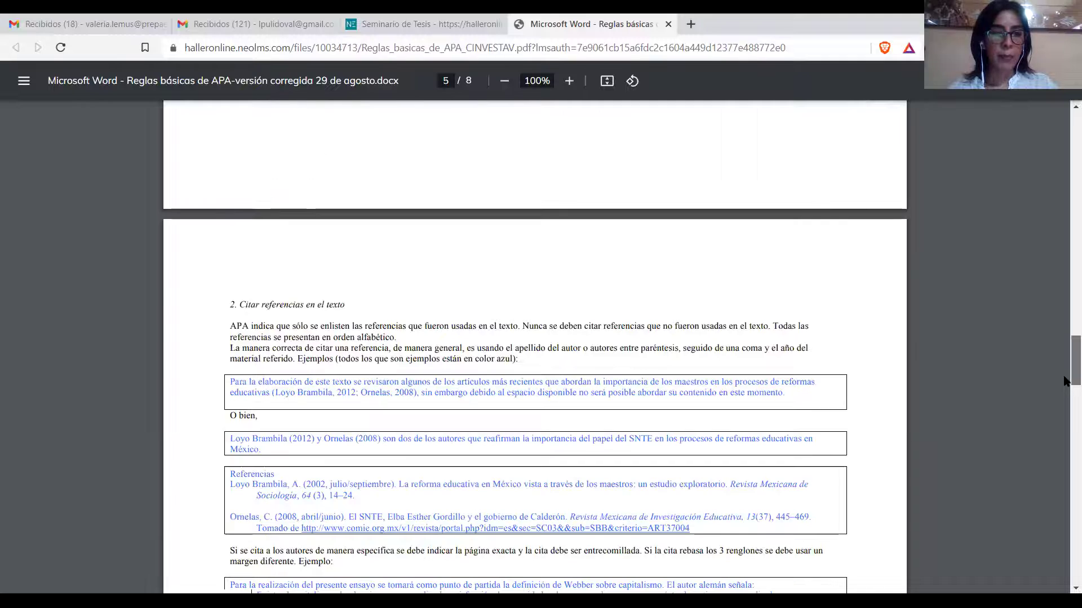
pyautogui.click(1065, 589)
pyautogui.click(1065, 589)
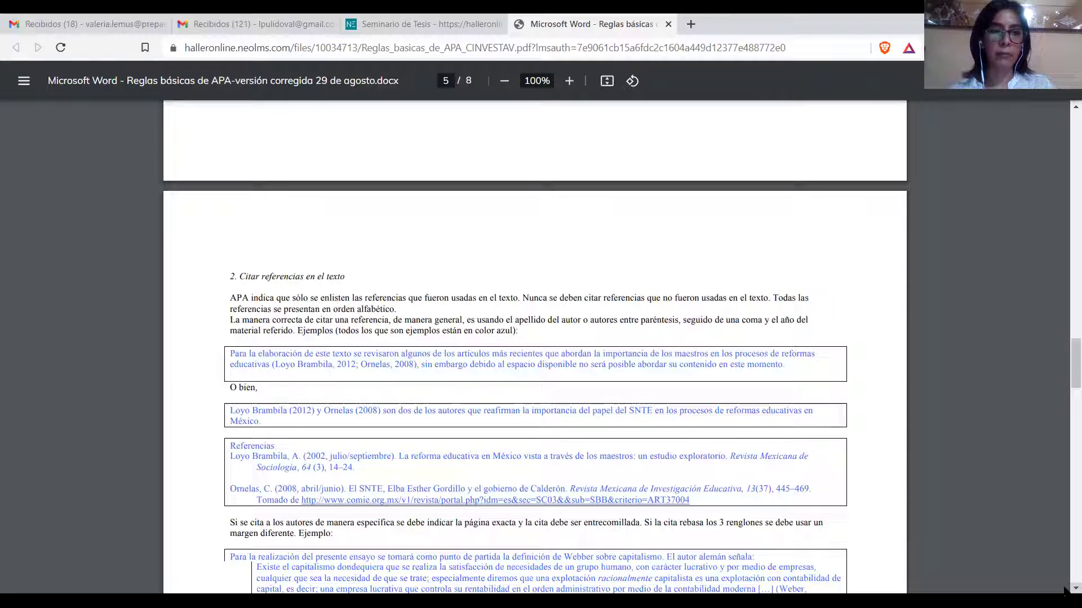
pyautogui.click(1064, 589)
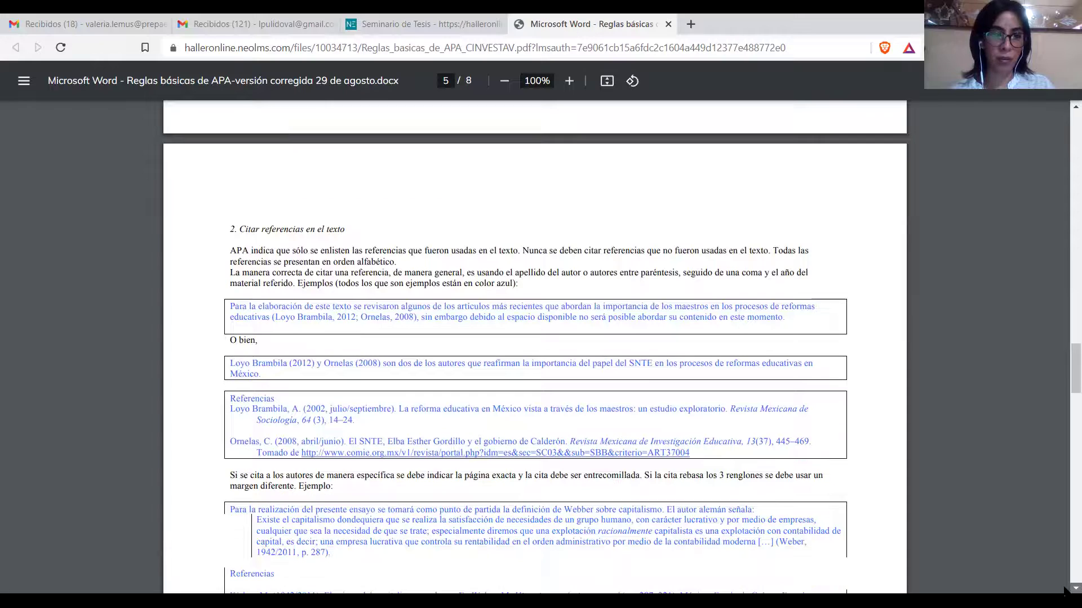
pyautogui.click(1065, 589)
pyautogui.click(1065, 589)
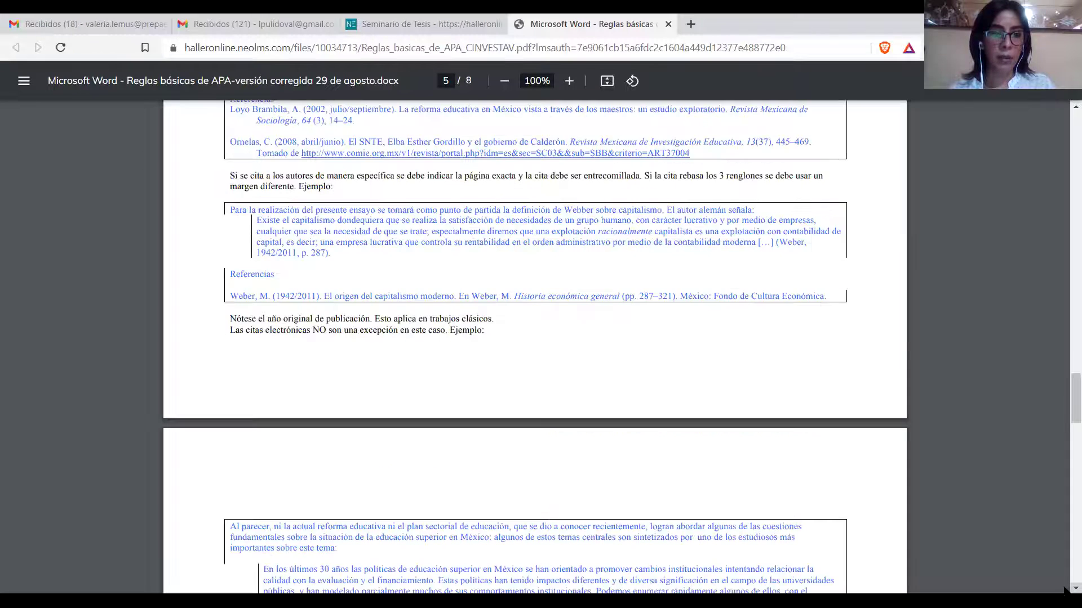
pyautogui.click(1064, 589)
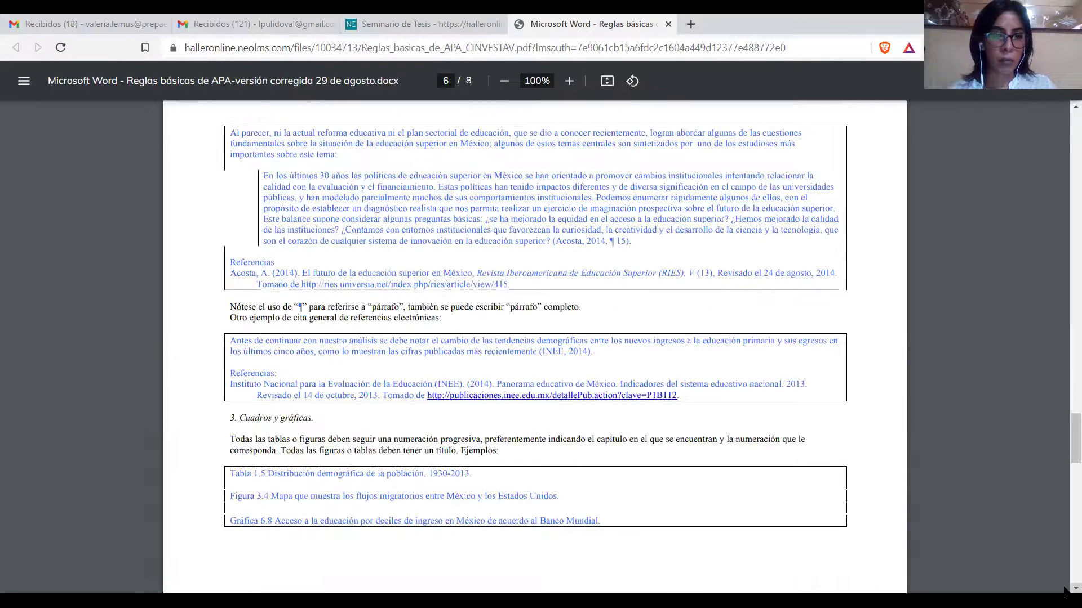
pyautogui.click(1065, 589)
pyautogui.click(1065, 589)
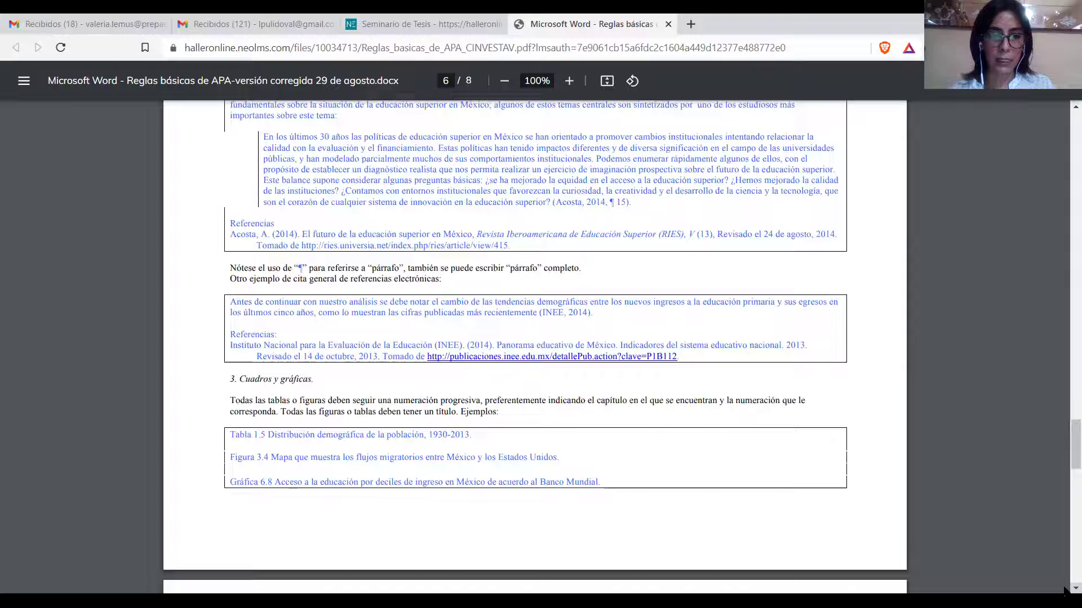
# - Examine the rules for tables and figures and the general APA considerations through page 8, and return to page 1
pyautogui.scroll(-3, 1065, 589)
pyautogui.scroll(-3, 1065, 590)
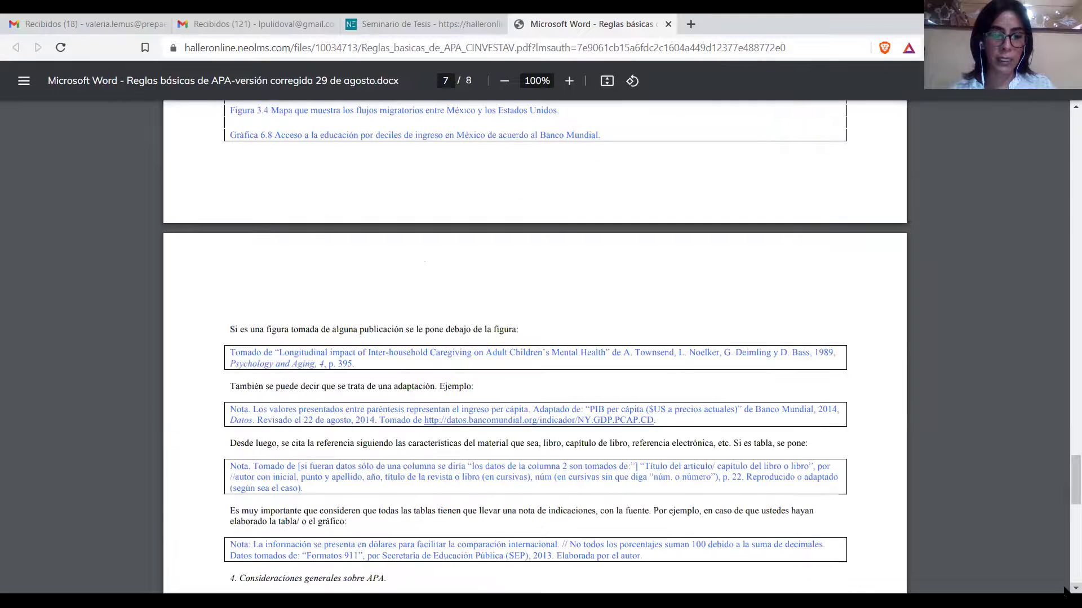
pyautogui.scroll(-1, 1065, 589)
pyautogui.scroll(-2, 1065, 589)
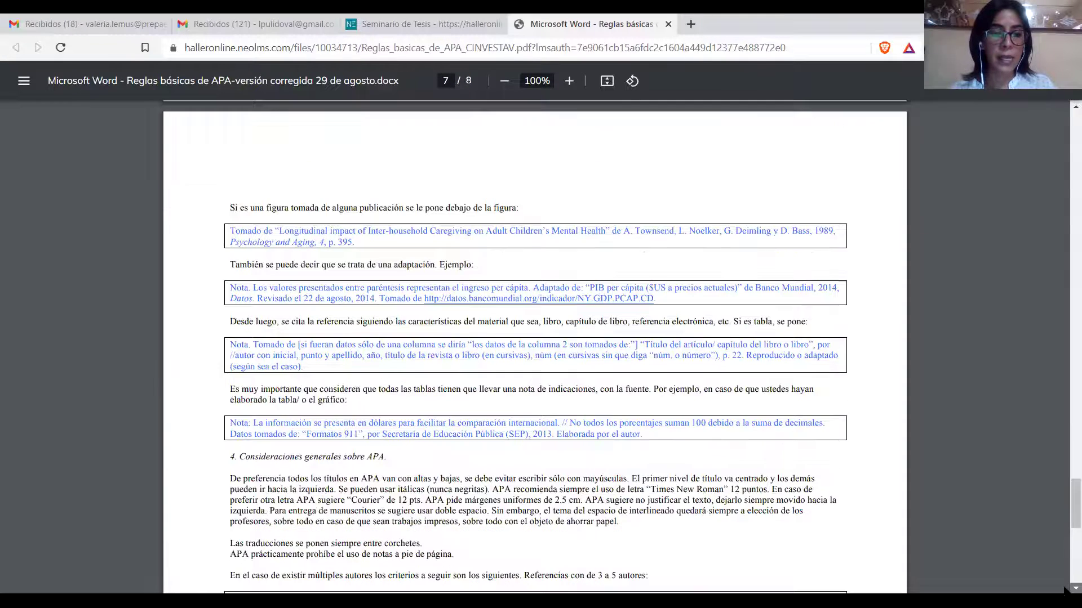
pyautogui.scroll(-5, 1065, 589)
pyautogui.scroll(-1, 1066, 524)
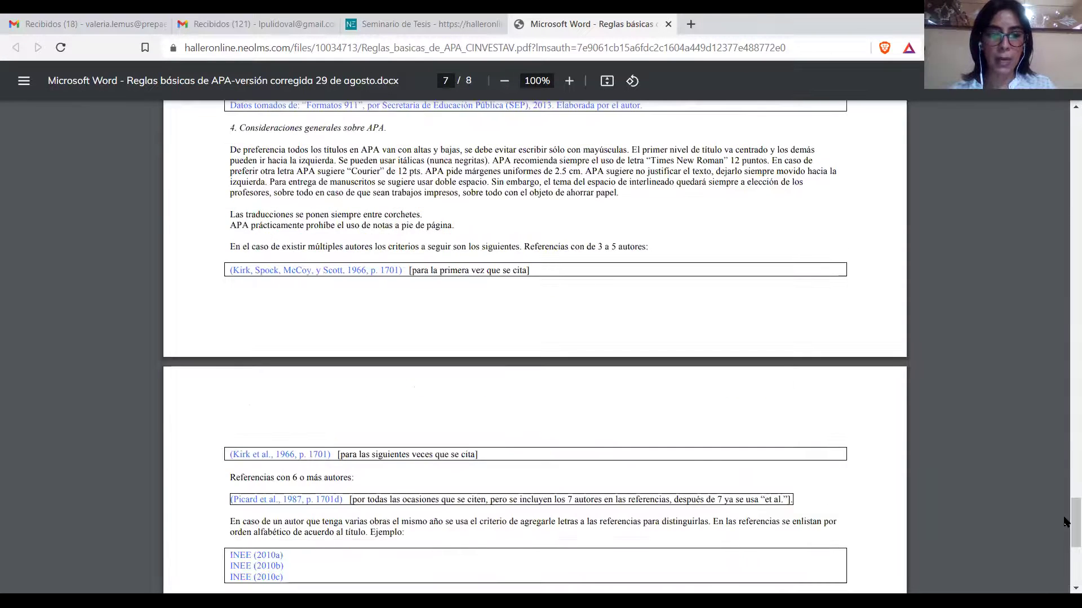
pyautogui.scroll(-1, 1065, 546)
pyautogui.scroll(-4, 1063, 545)
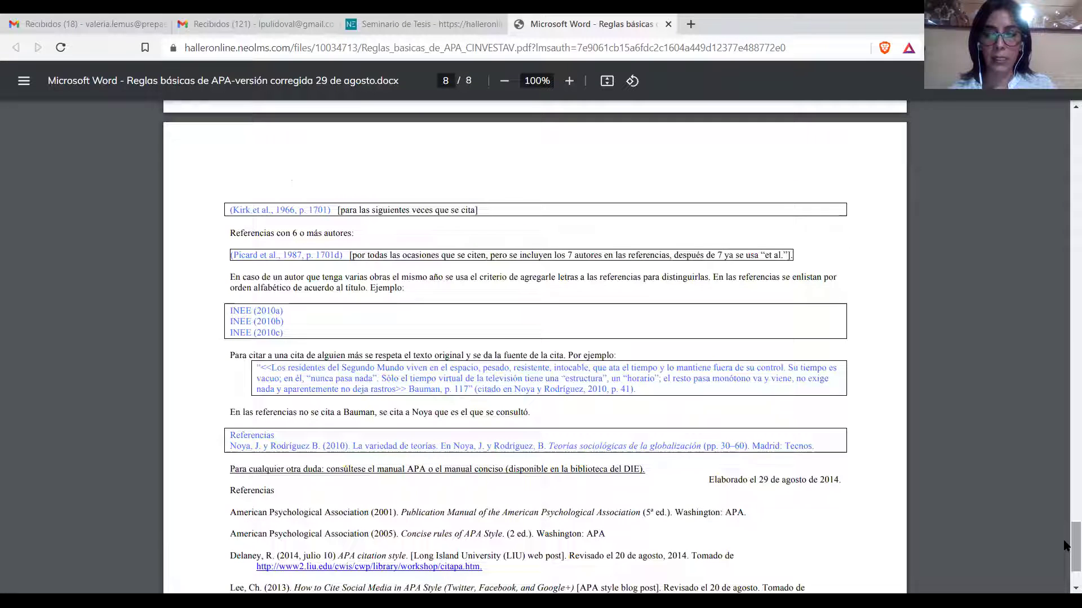
pyautogui.scroll(-2, 1065, 549)
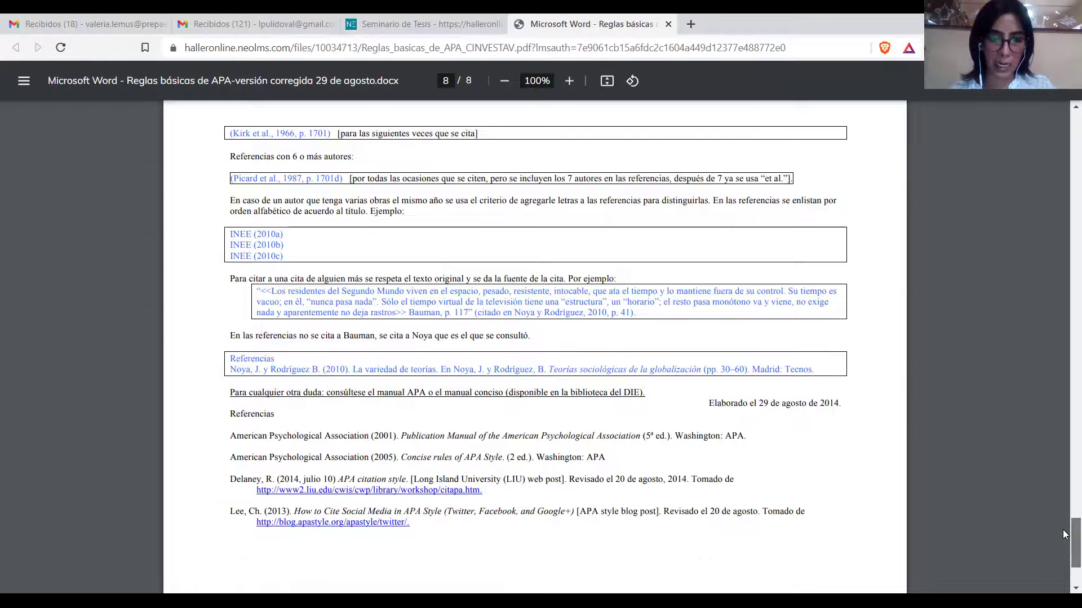
pyautogui.moveTo(1075, 542); pyautogui.dragTo(1075, 150)
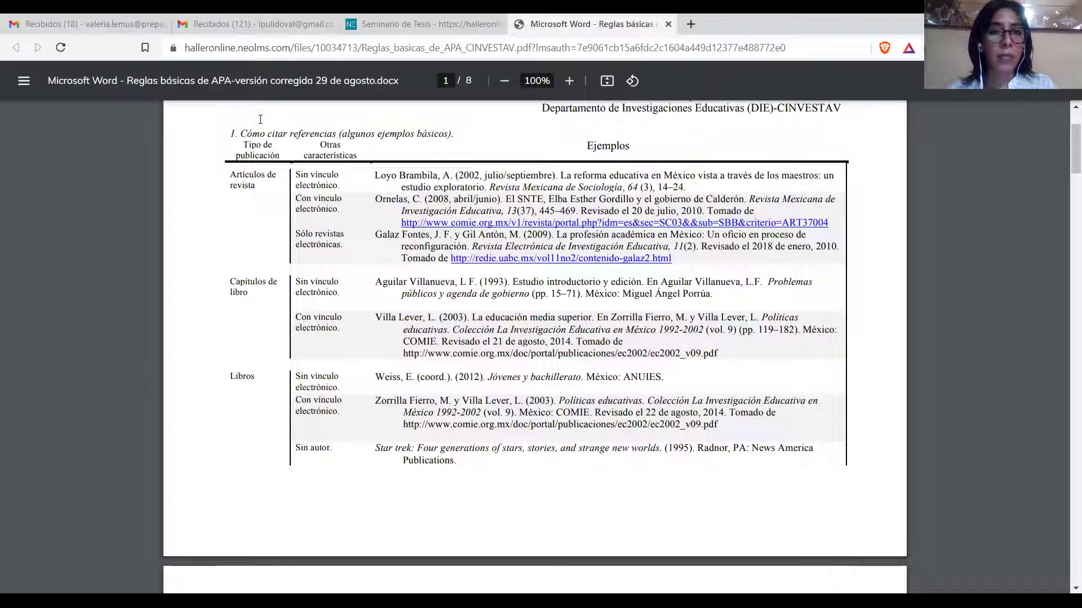
# - Go back to the Seminario de Tesis course and open the lesson section PARA QUE SIRVE LA INVESTIGACIÓN?
pyautogui.hotkey('ctrl', 'shift', 'Tab')
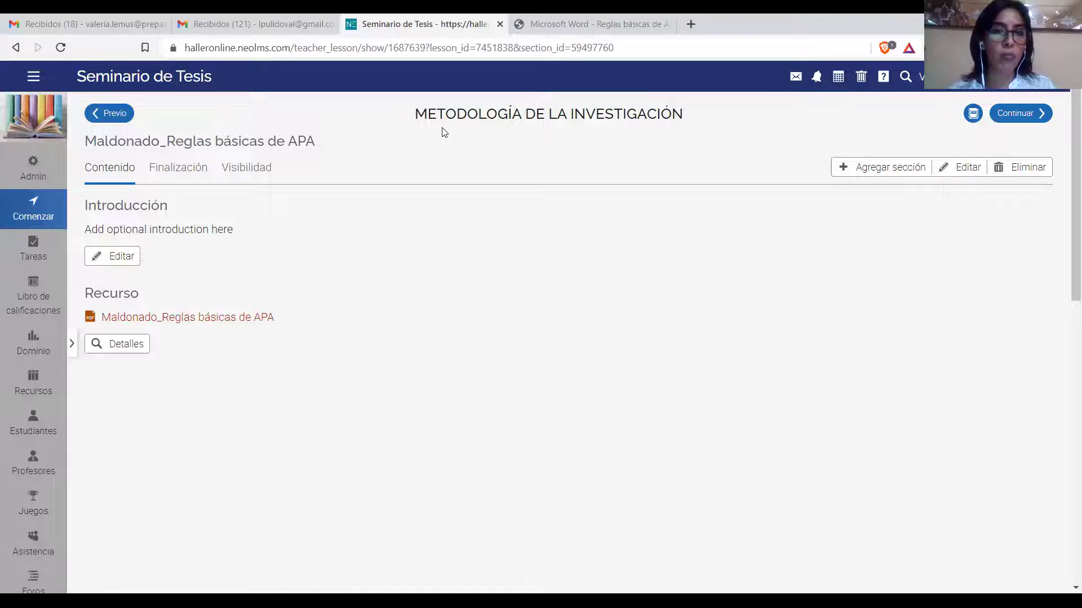
pyautogui.click(473, 116)
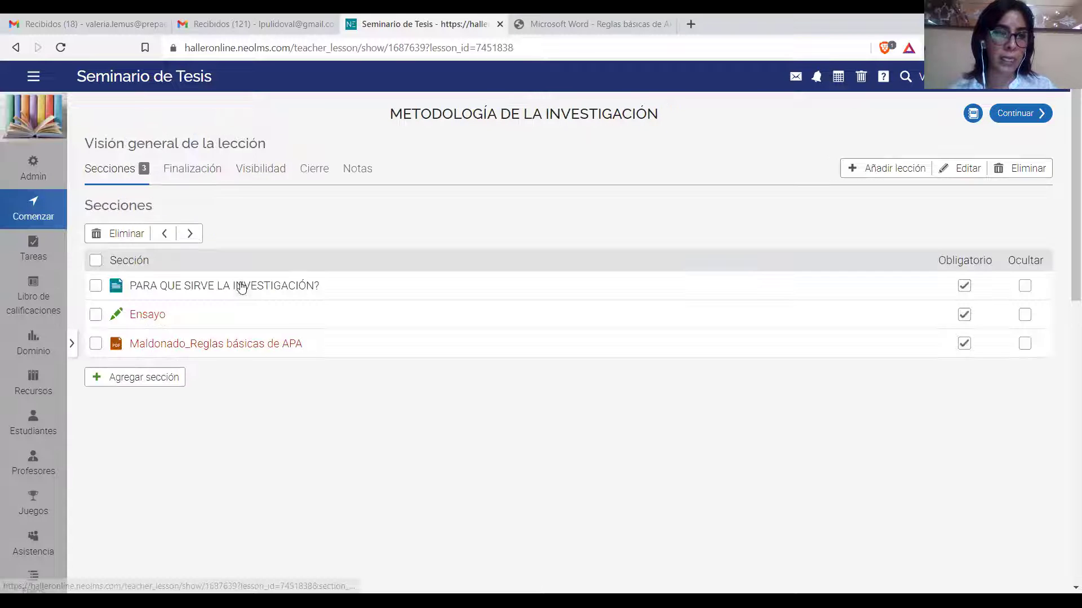
pyautogui.click(241, 287)
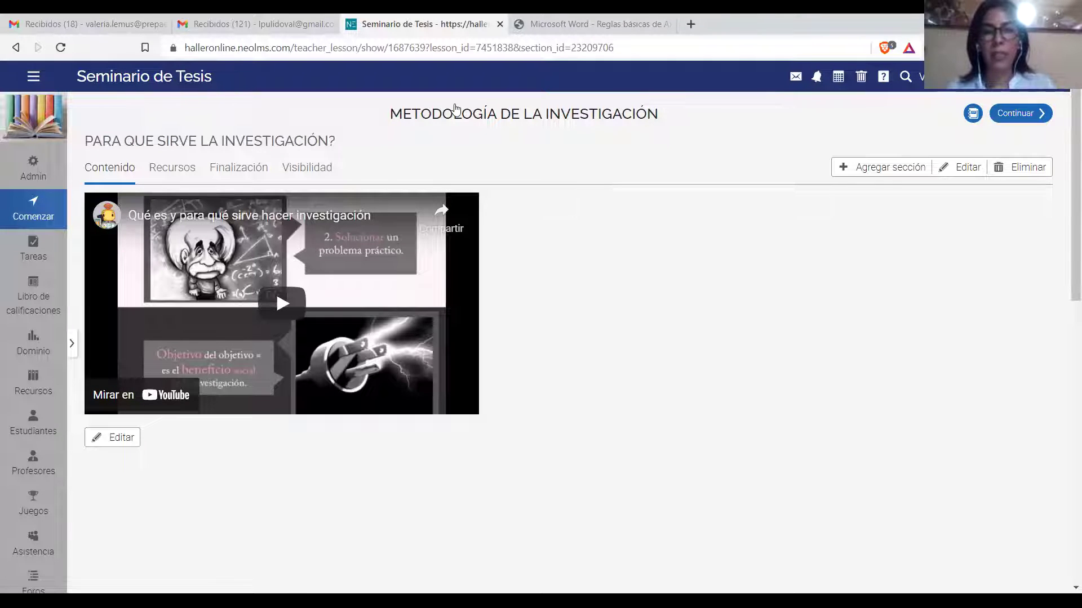
# - Return to the METODOLOGÍA DE LA INVESTIGACIÓN lesson overview, open the Ensayo assignment and read its instructions
pyautogui.click(5, 471)
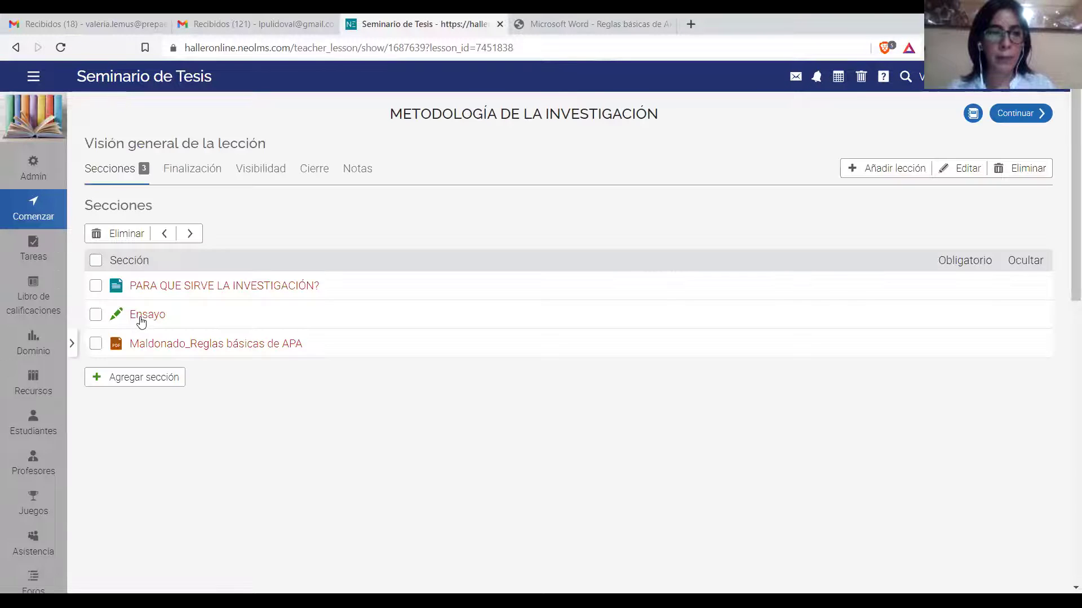
pyautogui.click(141, 319)
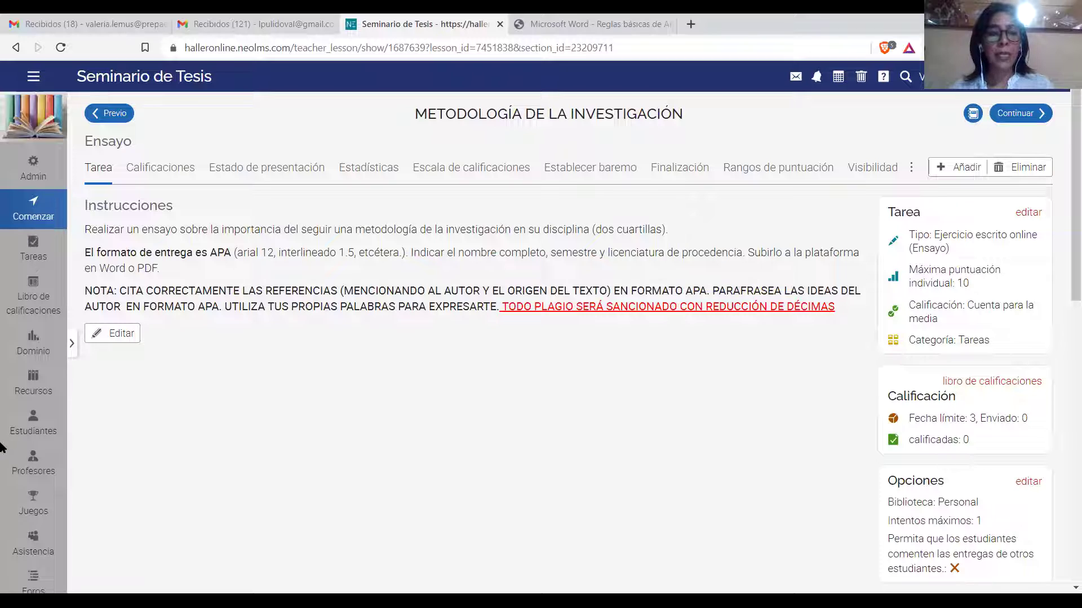
pyautogui.click(208, 310)
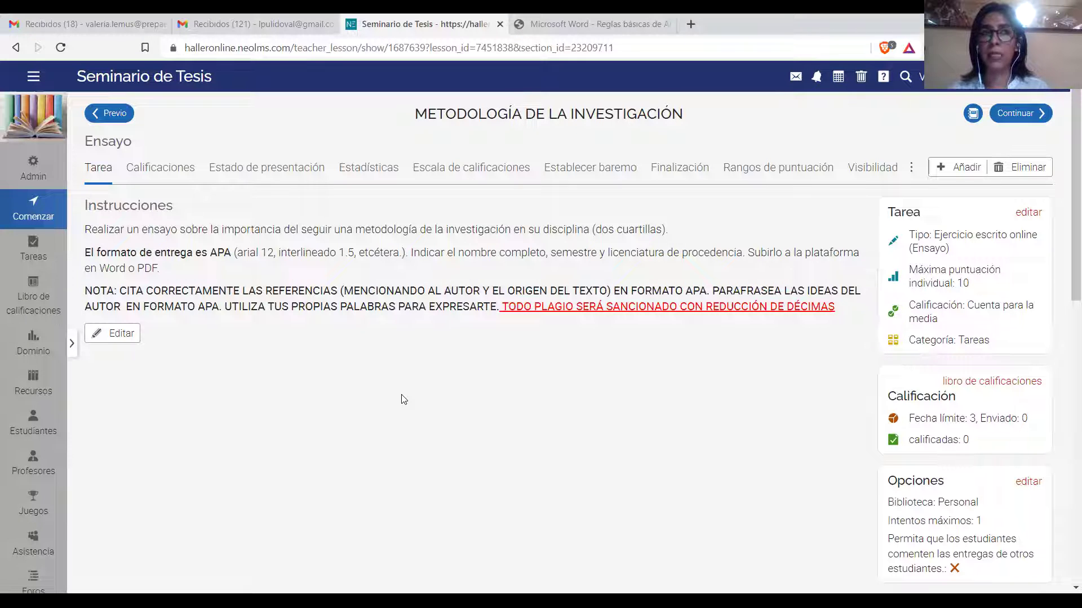
# - Go back through the lesson overview to the course's lesson list and open the lesson Proyecto de tesis 1
pyautogui.click(463, 116)
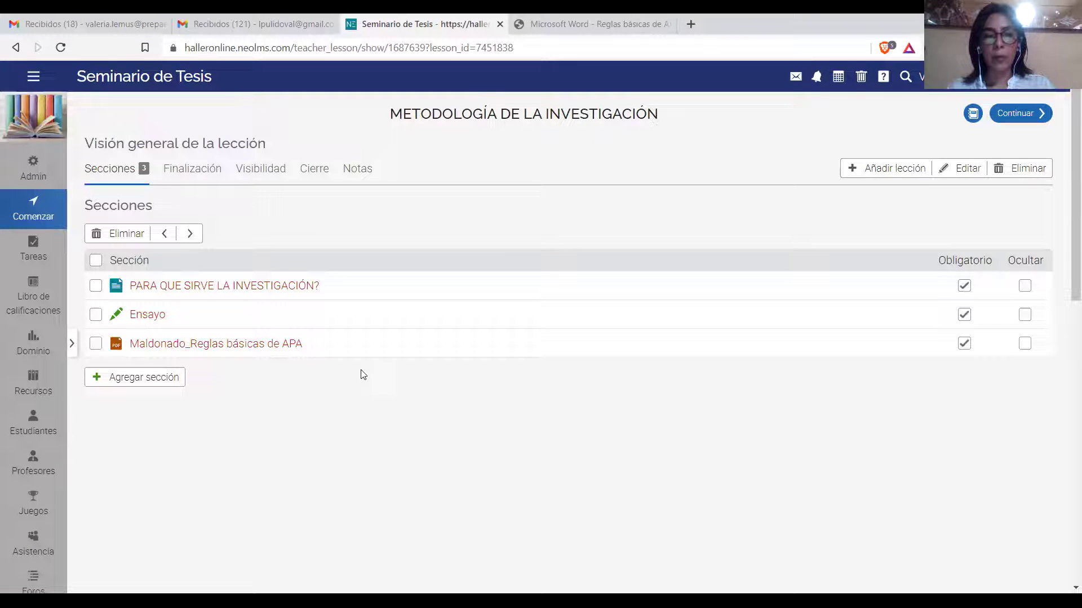
pyautogui.click(163, 236)
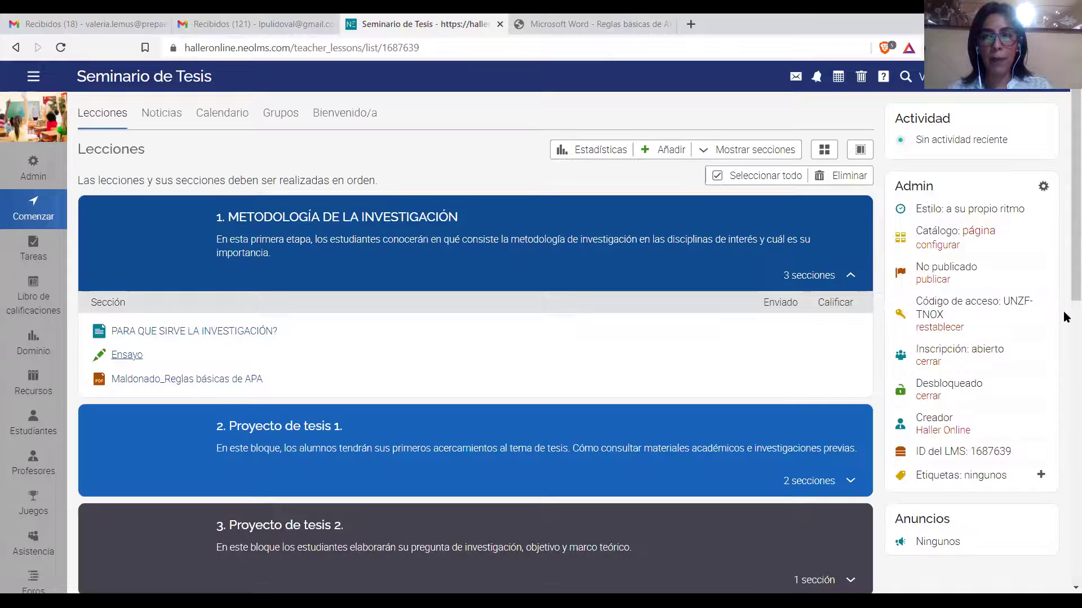
pyautogui.scroll(-3, 1049, 342)
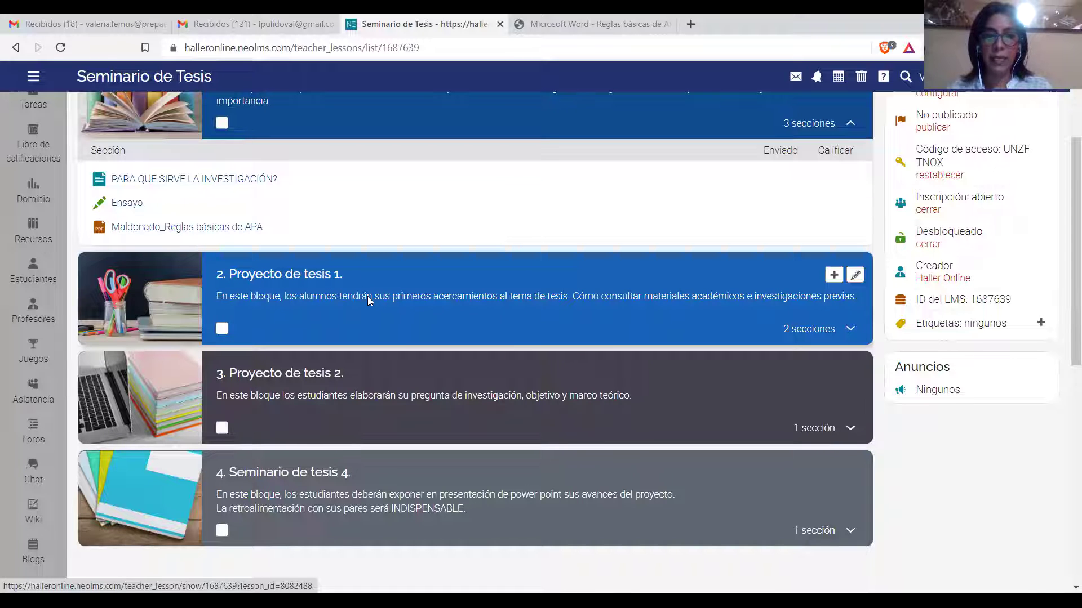
pyautogui.click(401, 334)
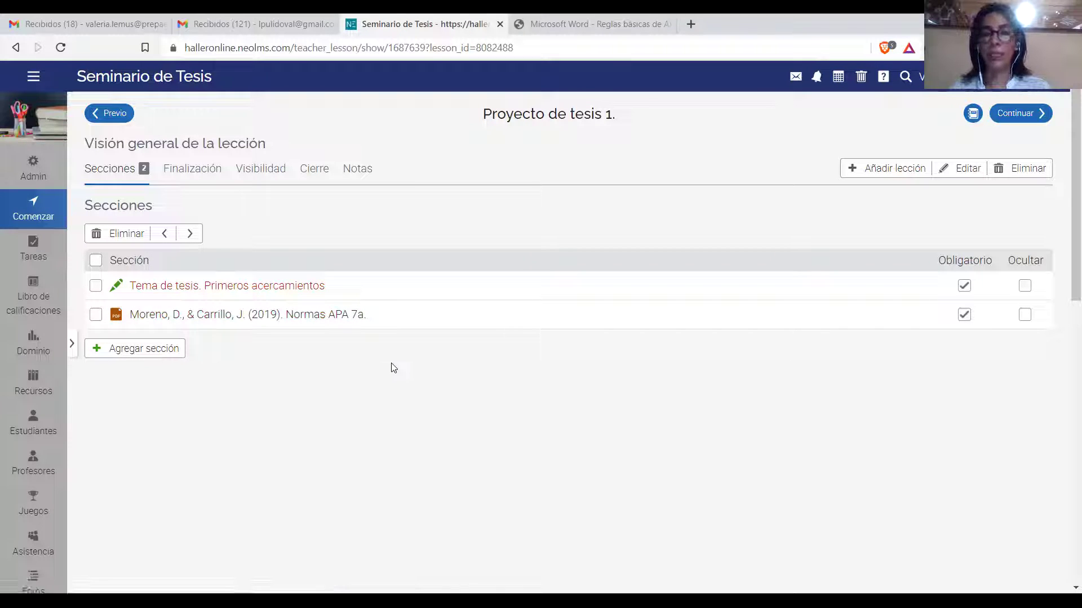
# - Open the lesson's Normas APA 7a. PDF guide and examine it from the cover through the block quotation section on page 9
pyautogui.click(278, 318)
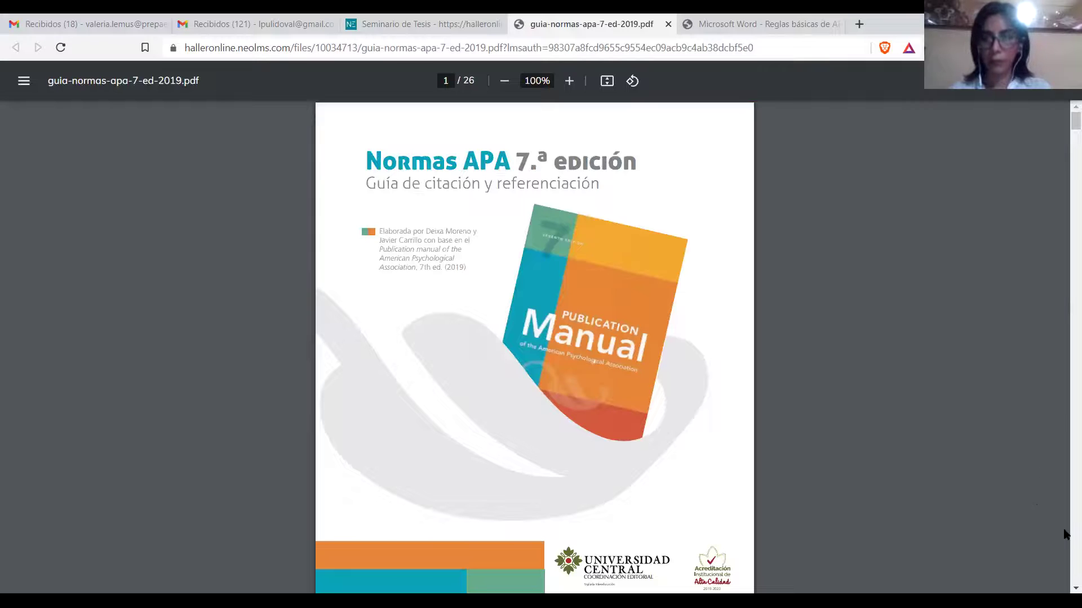
pyautogui.scroll(-8, 1064, 535)
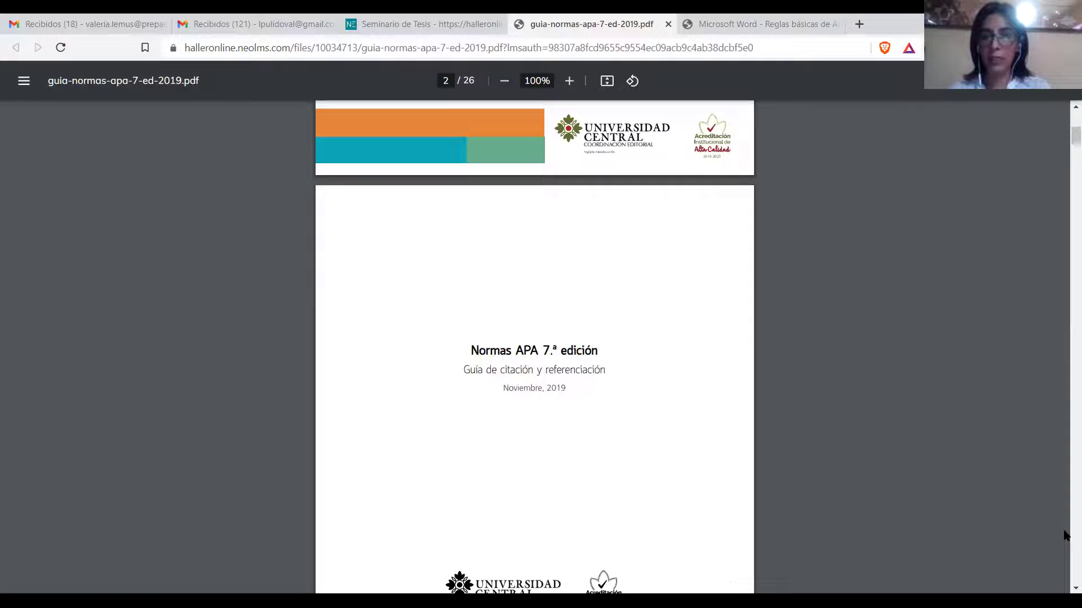
pyautogui.scroll(-15, 1065, 535)
pyautogui.scroll(-8, 1065, 535)
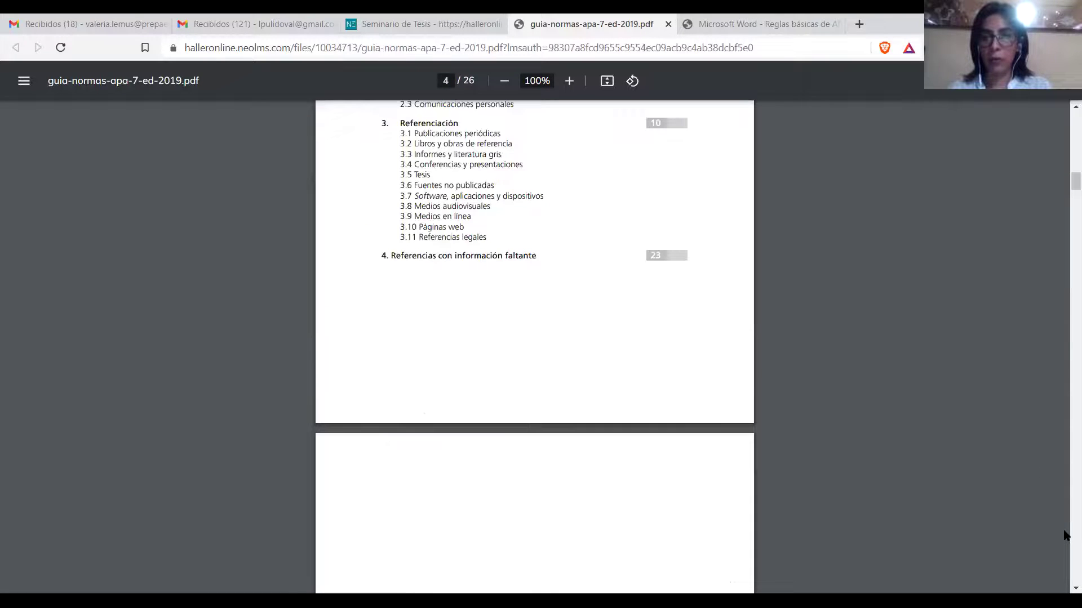
pyautogui.scroll(-20, 1065, 535)
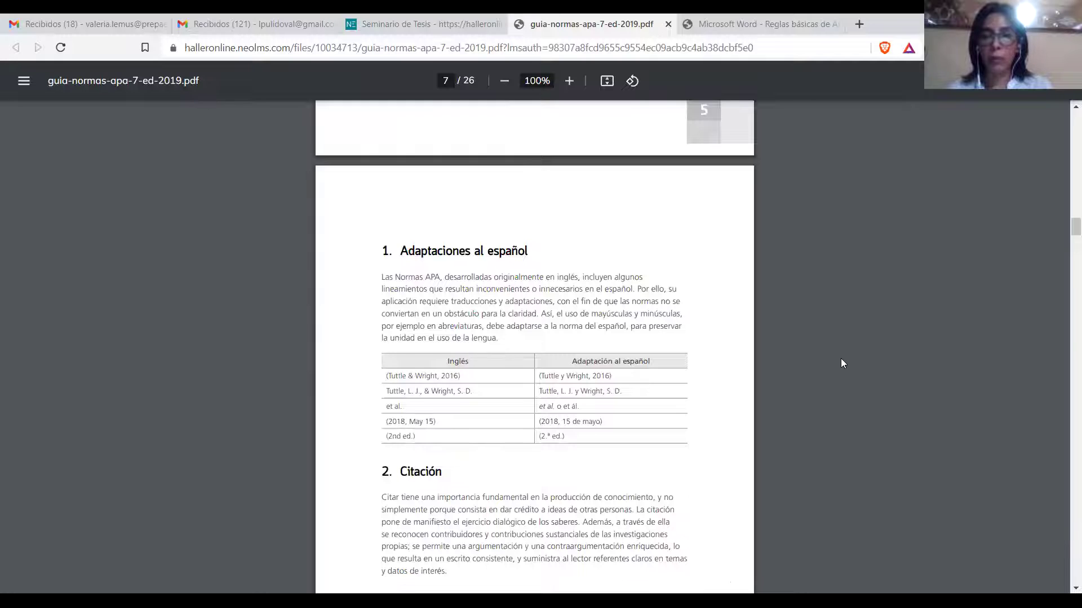
pyautogui.scroll(-8, 1065, 559)
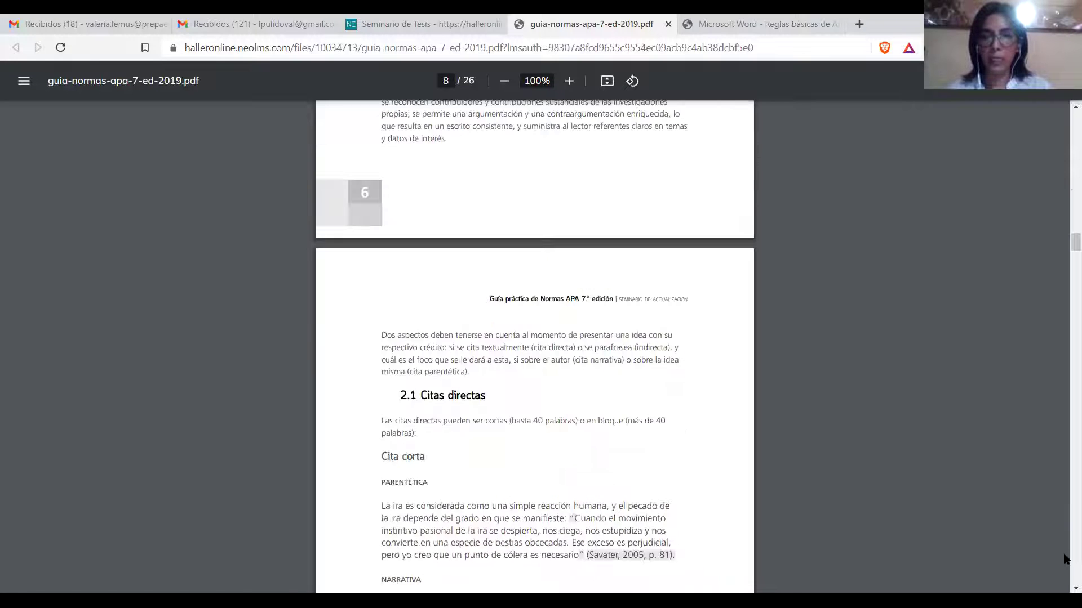
pyautogui.scroll(-8, 1065, 559)
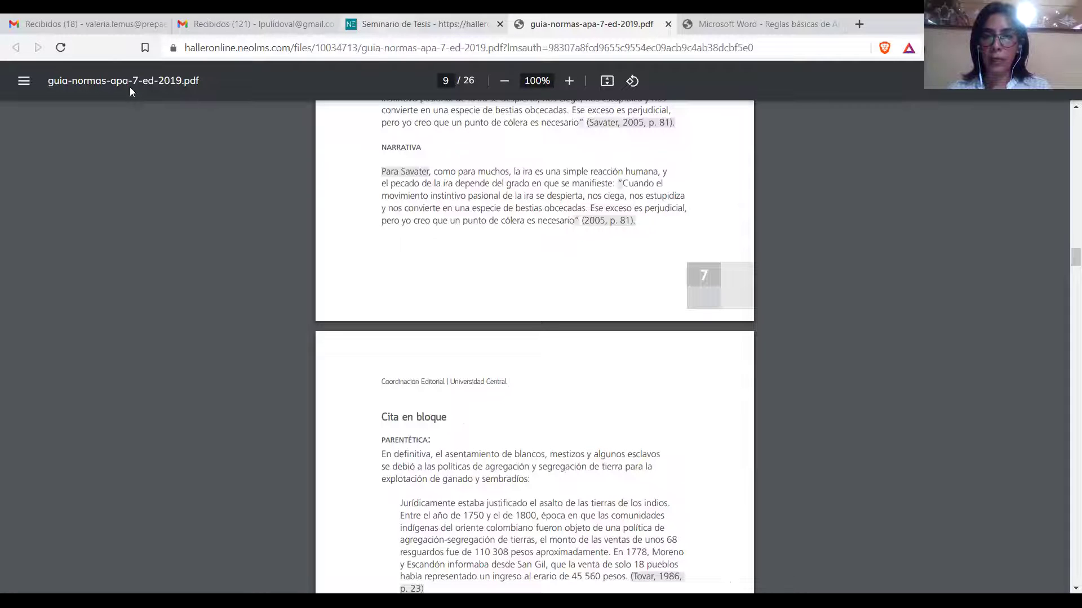
# - Switch back to the Proyecto de tesis 1 lesson and open the assignment Tema de tesis. Primeros acercamientos
pyautogui.hotkey('ctrl', 'shift', 'Tab')
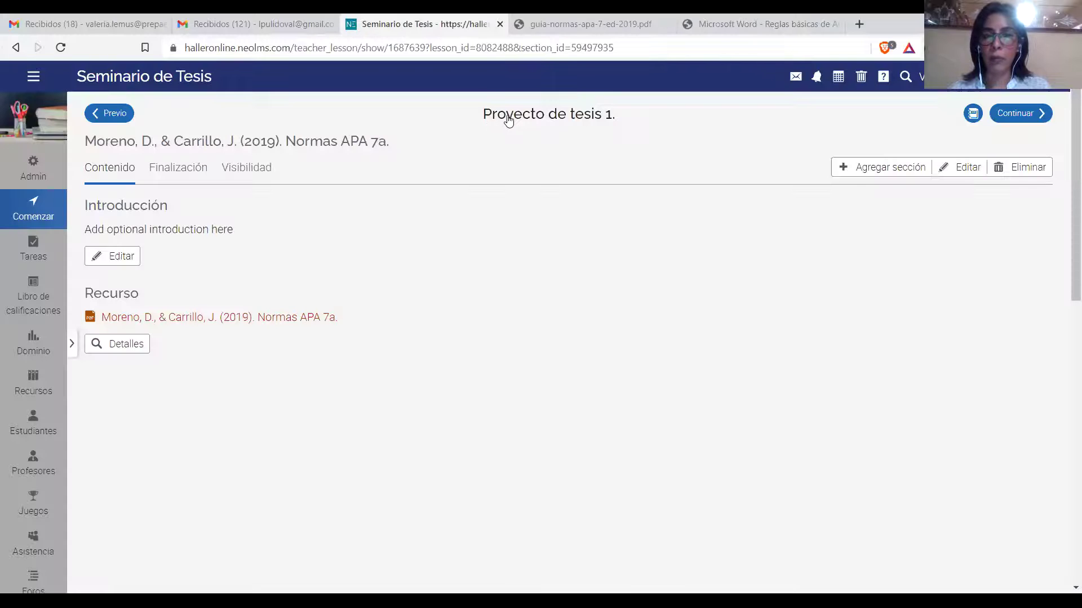
pyautogui.click(267, 527)
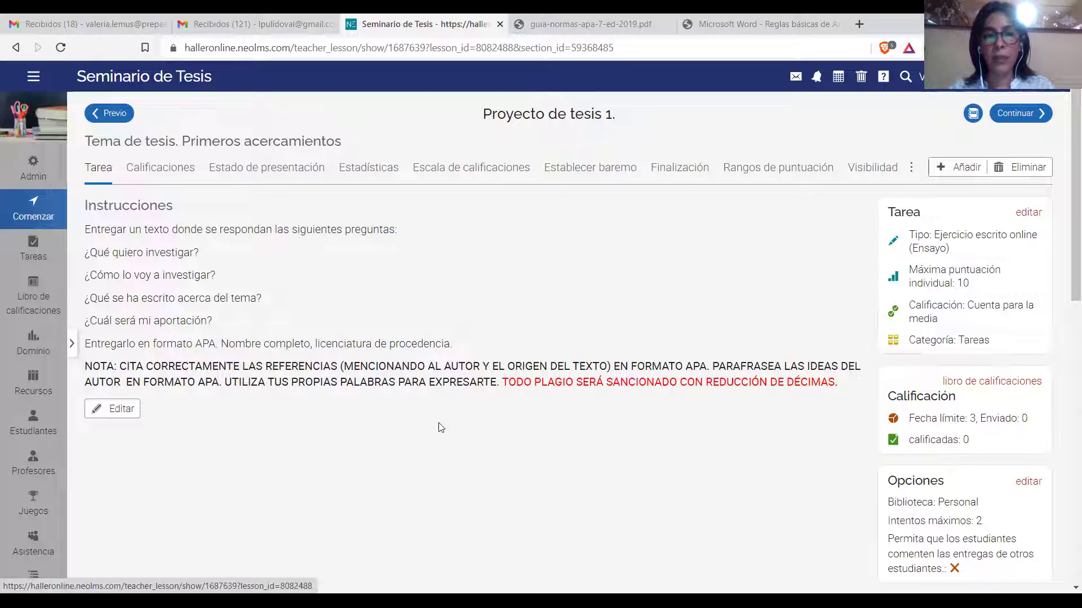
# - Return to the course's lesson list and look over the lessons through Seminario de tesis 4
pyautogui.click(969, 479)
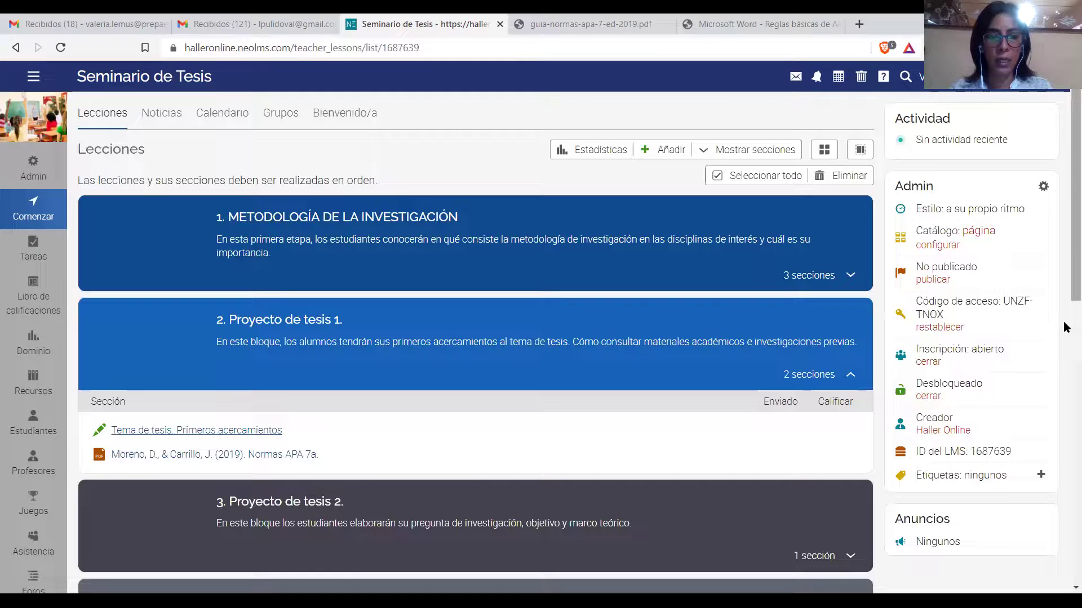
pyautogui.scroll(-3, 1064, 336)
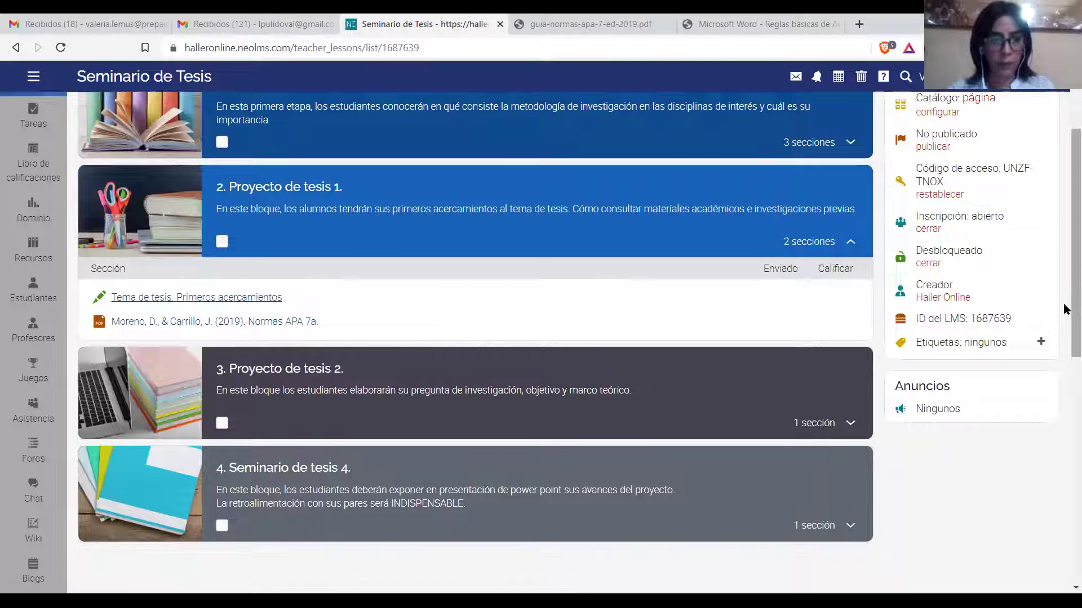
pyautogui.scroll(-2, 1060, 342)
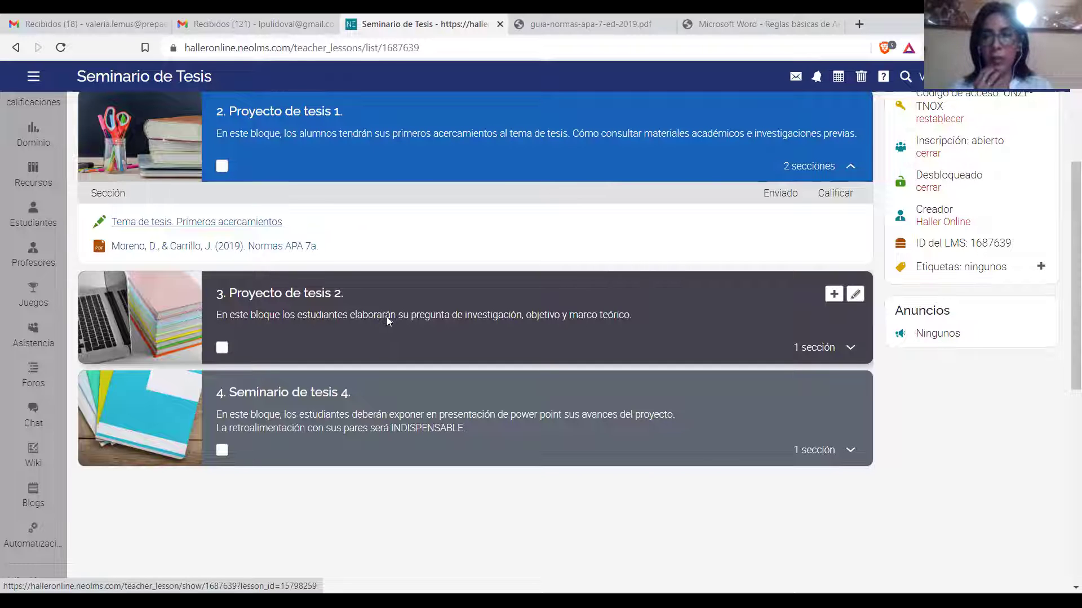
pyautogui.moveTo(1066, 295); pyautogui.dragTo(1063, 212)
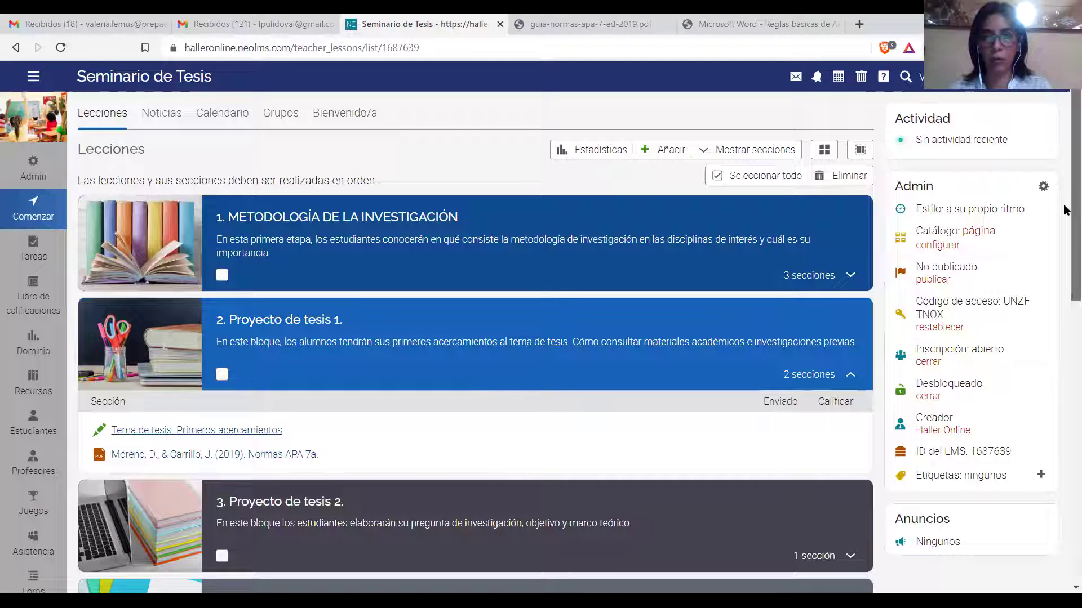
# - Reopen the overview of the first lesson, METODOLOGÍA DE LA INVESTIGACIÓN, to show its sections
pyautogui.moveTo(415, 260)
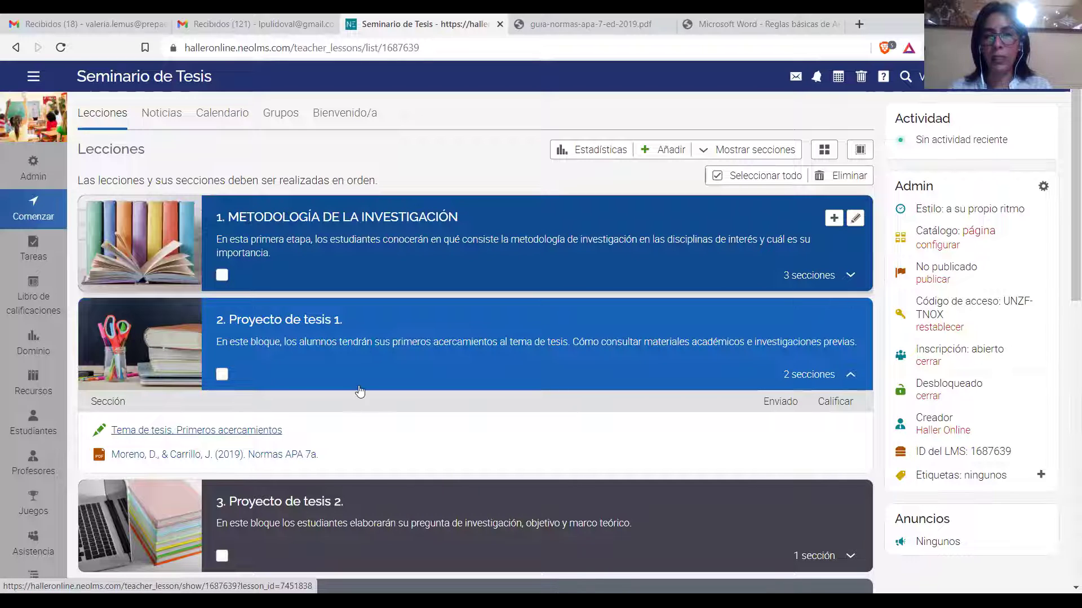
pyautogui.moveTo(362, 339)
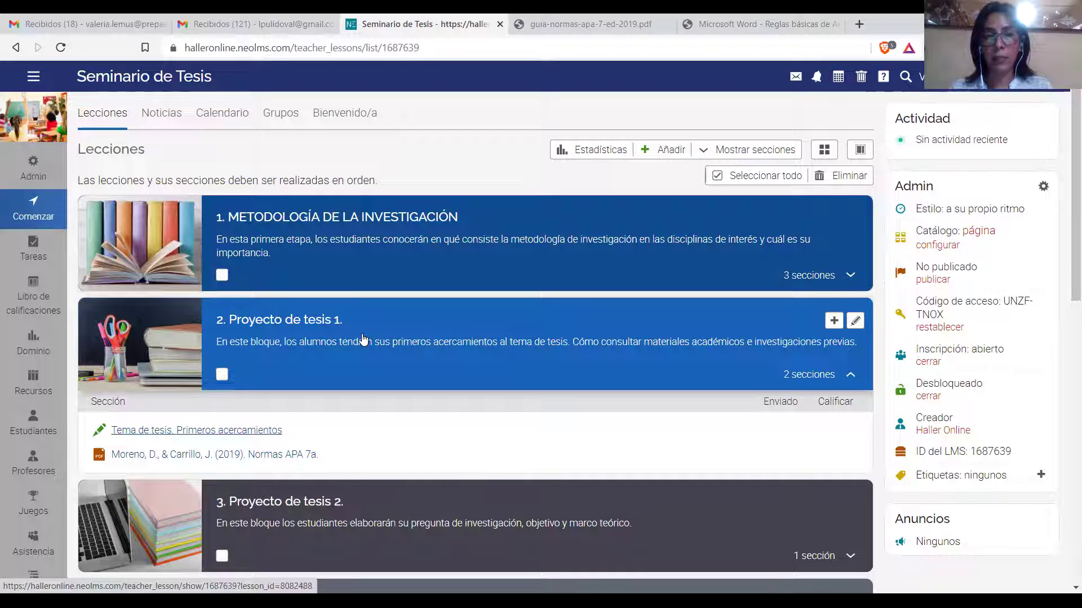
pyautogui.moveTo(365, 258)
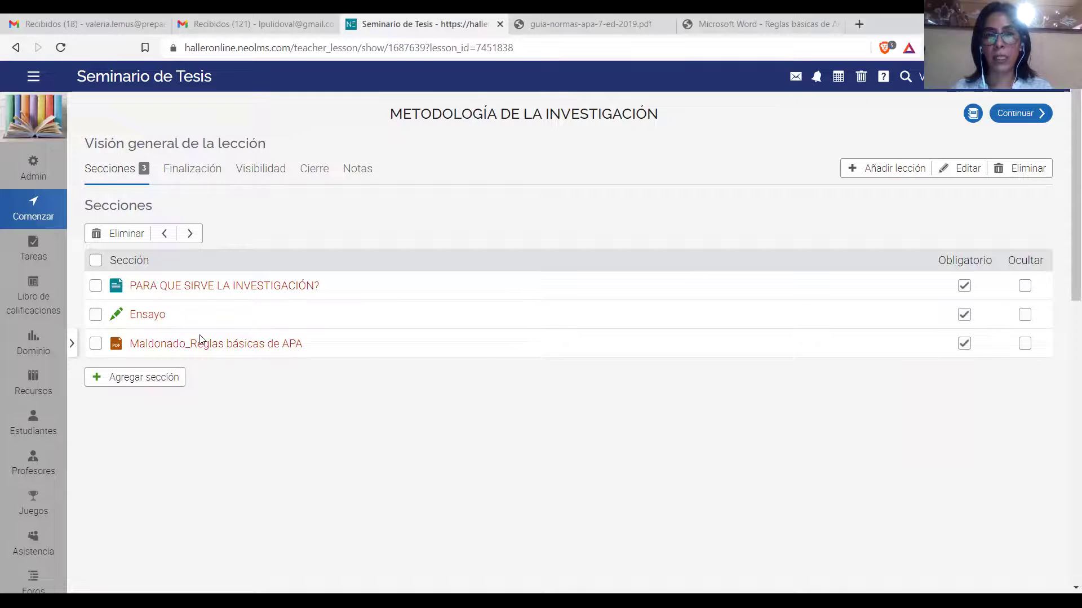
pyautogui.hotkey('alt', 'Tab')
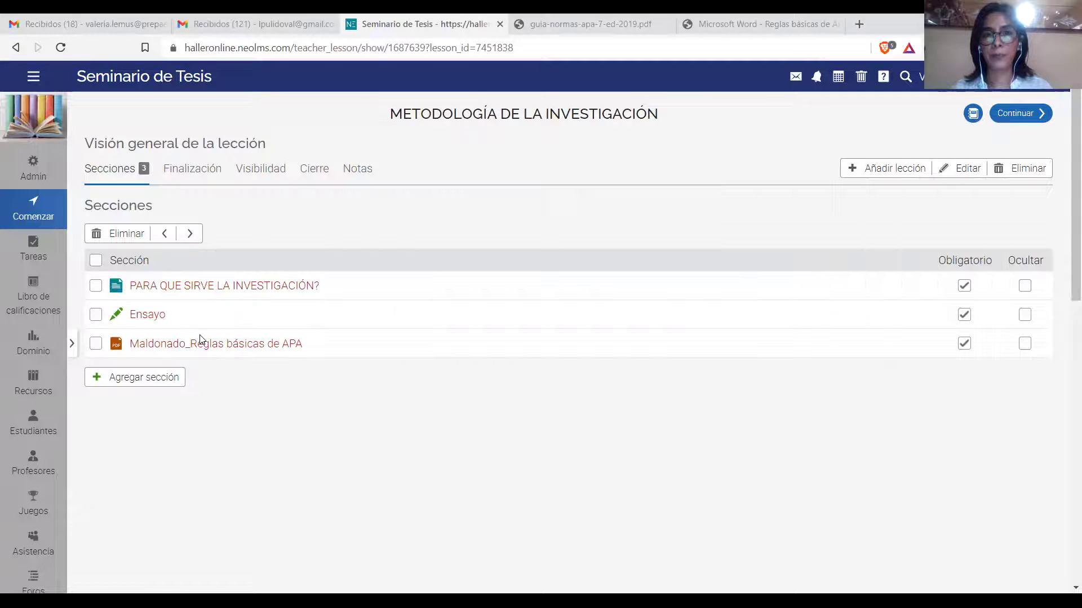